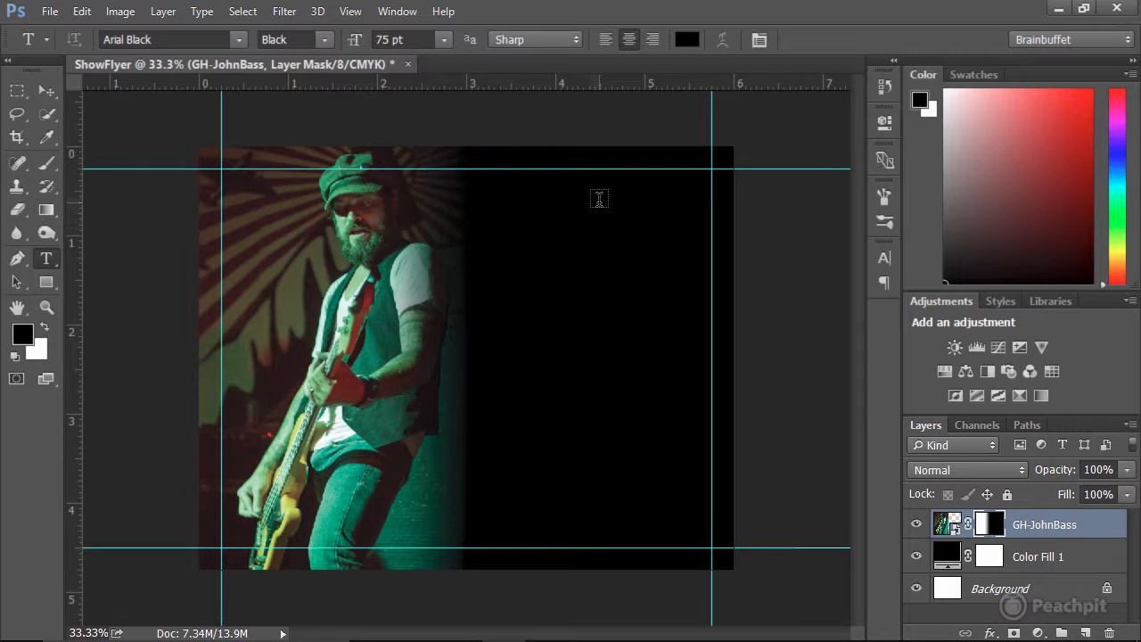
Step: Add a 30 pt text layer over the black area of the flyer reading "GASOLINE" and "HEART" on two lines
click(599, 198)
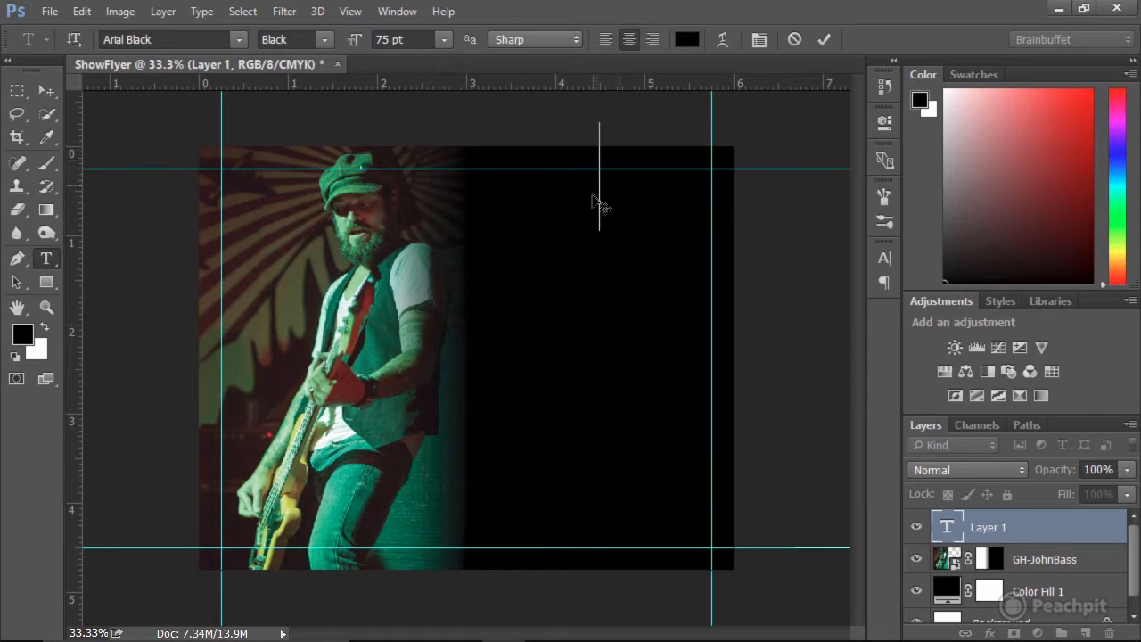
click(444, 41)
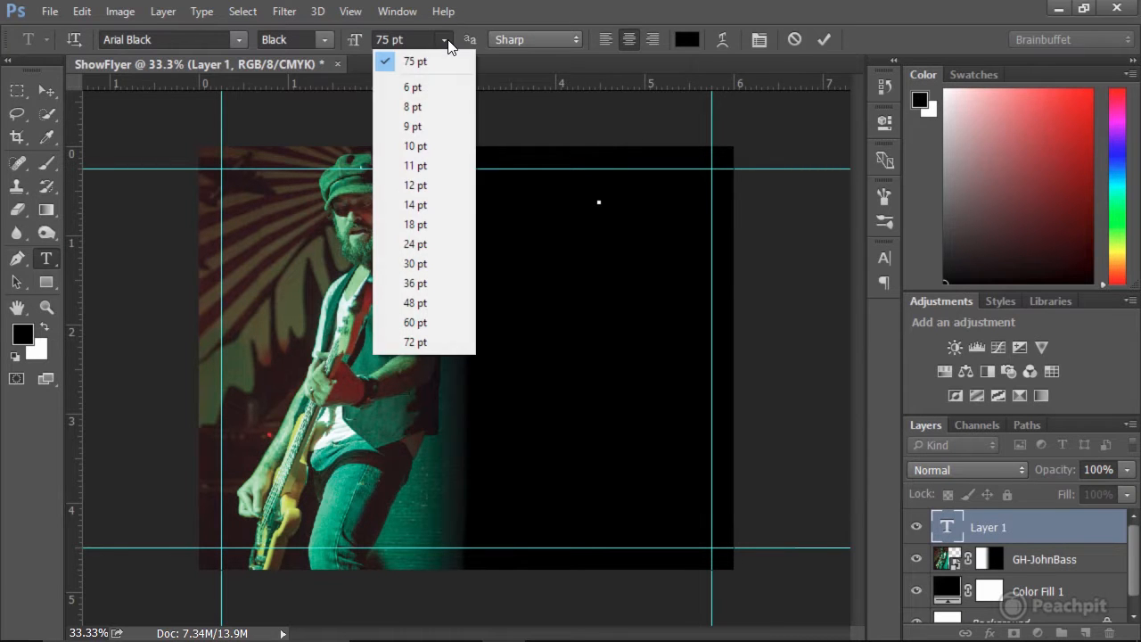
click(437, 263)
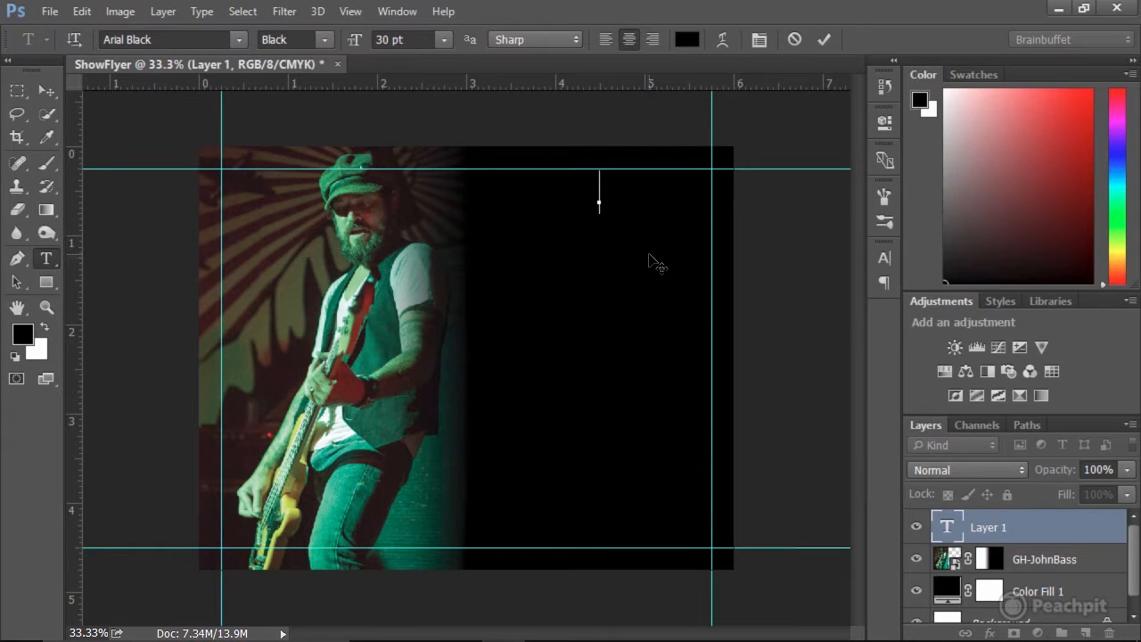
text(GREDFISH)
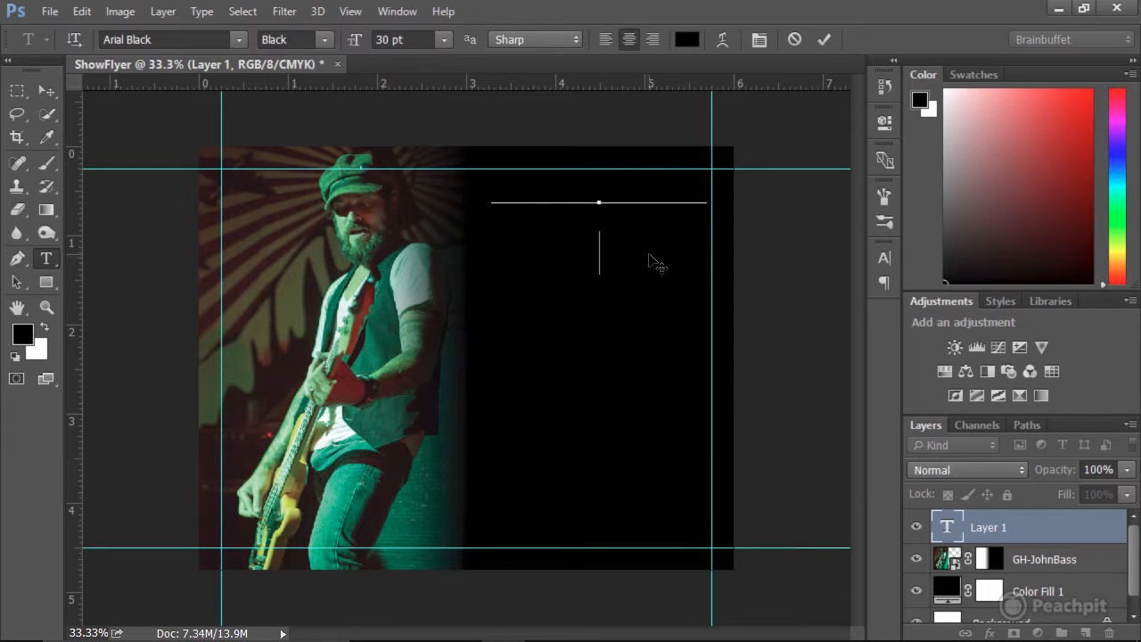
key(Return)
text(HEART)
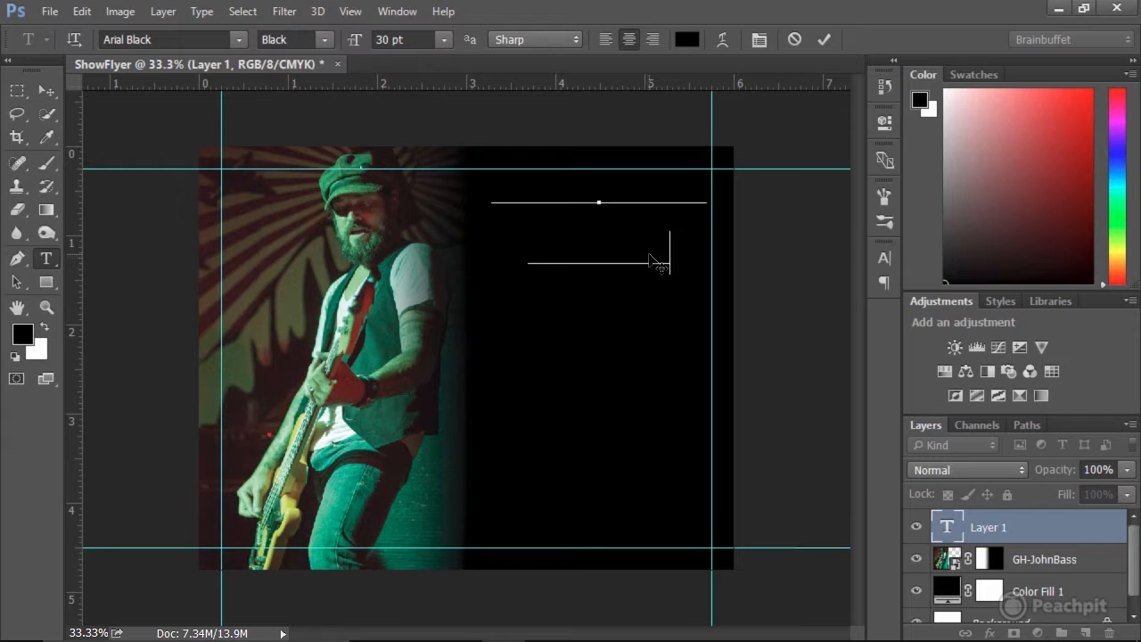
Step: Color all of the GASOLINE HEART text white (ffffff) and commit the text layer
key(ctrl+a)
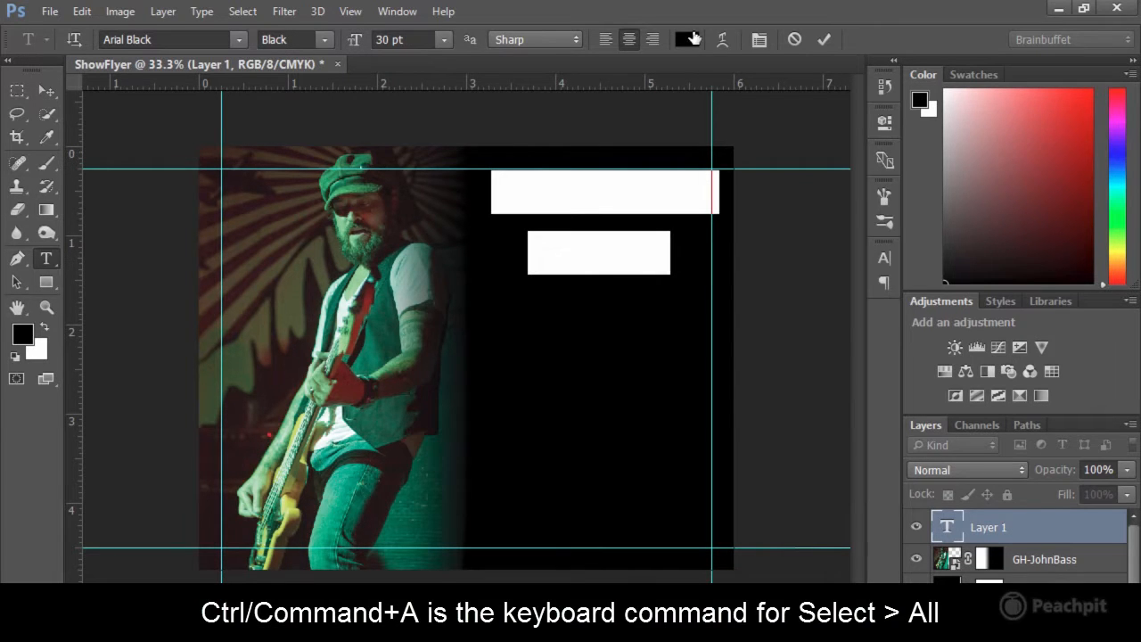
click(687, 39)
drag(509, 173, 339, 138)
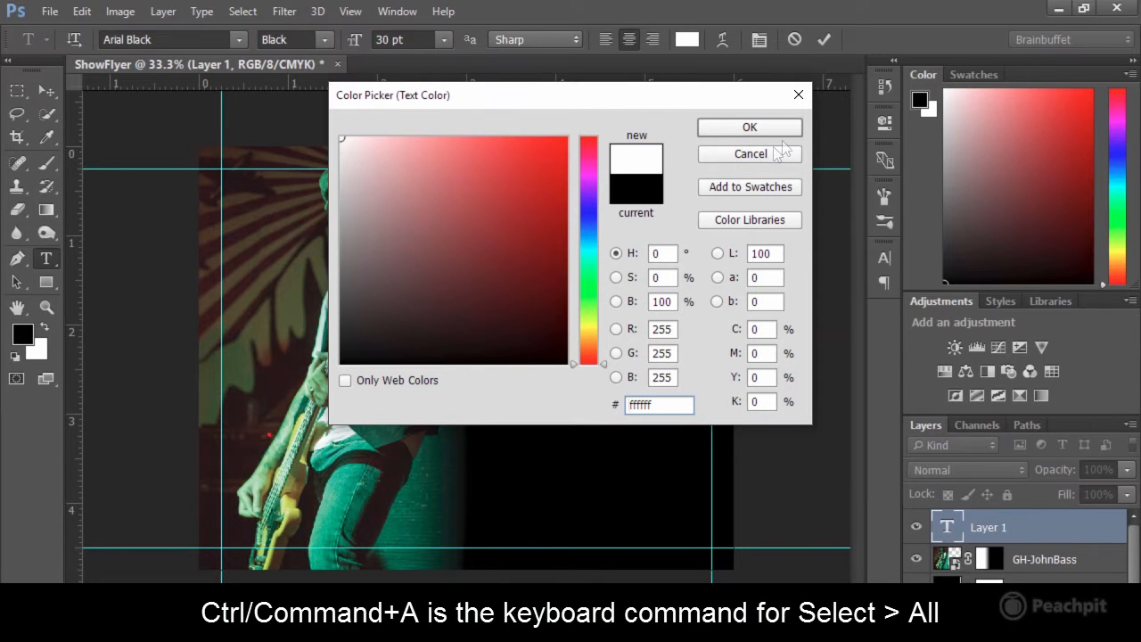
click(750, 127)
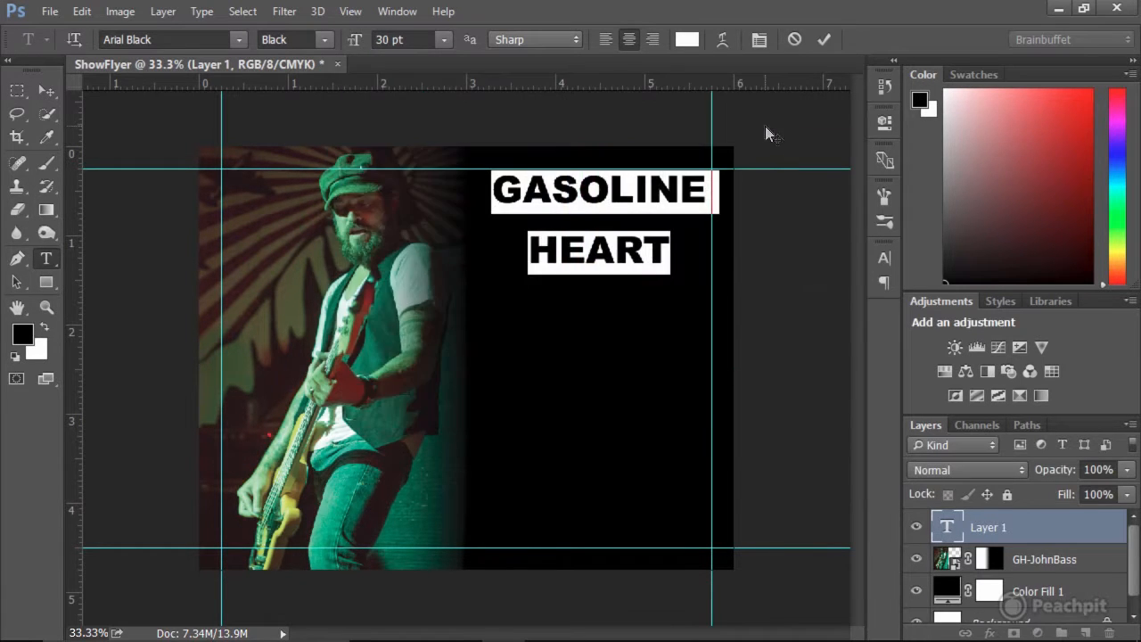
click(822, 38)
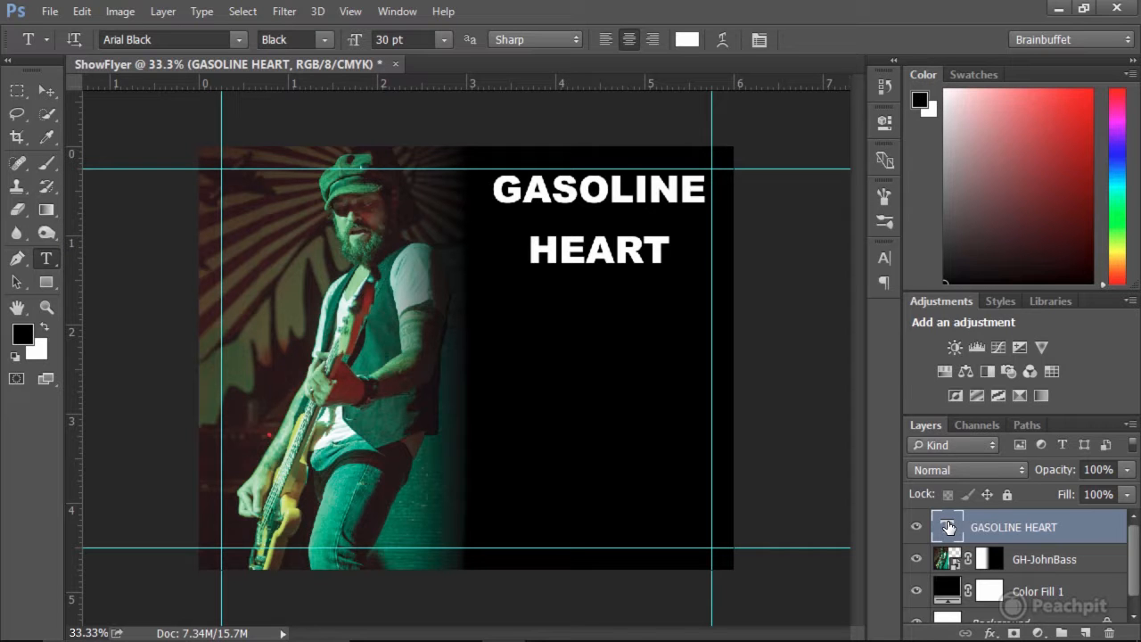
Step: Select all text on the GASOLINE HEART layer and change its font to Myriad Pro Bold
double_click(948, 526)
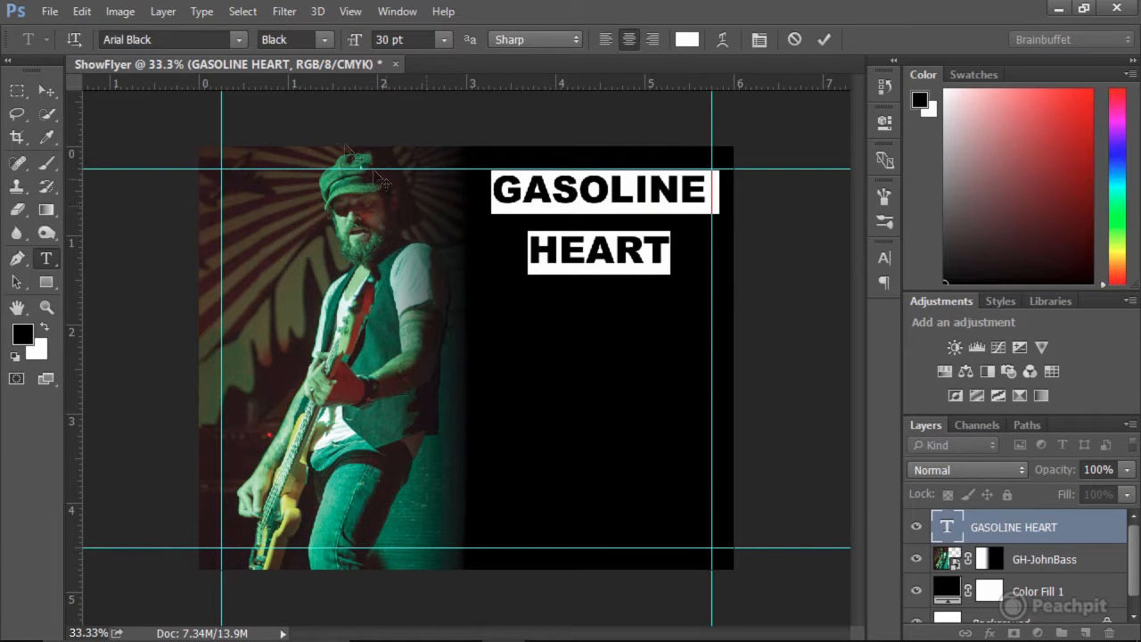
click(238, 37)
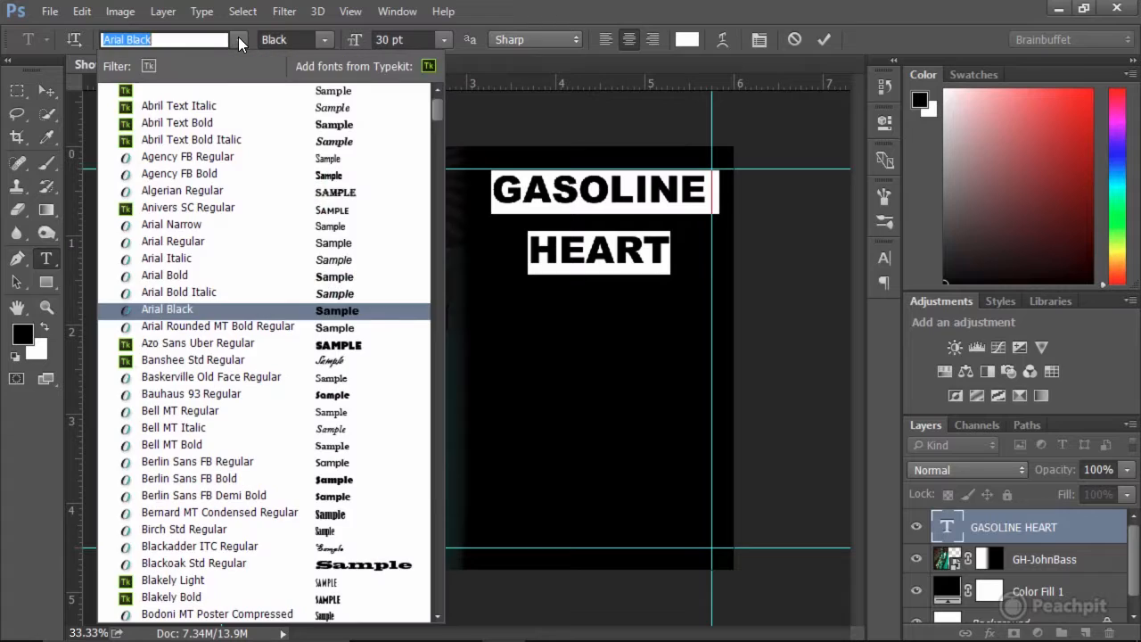
scroll(239, 244, down, 2)
scroll(238, 251, down, 12)
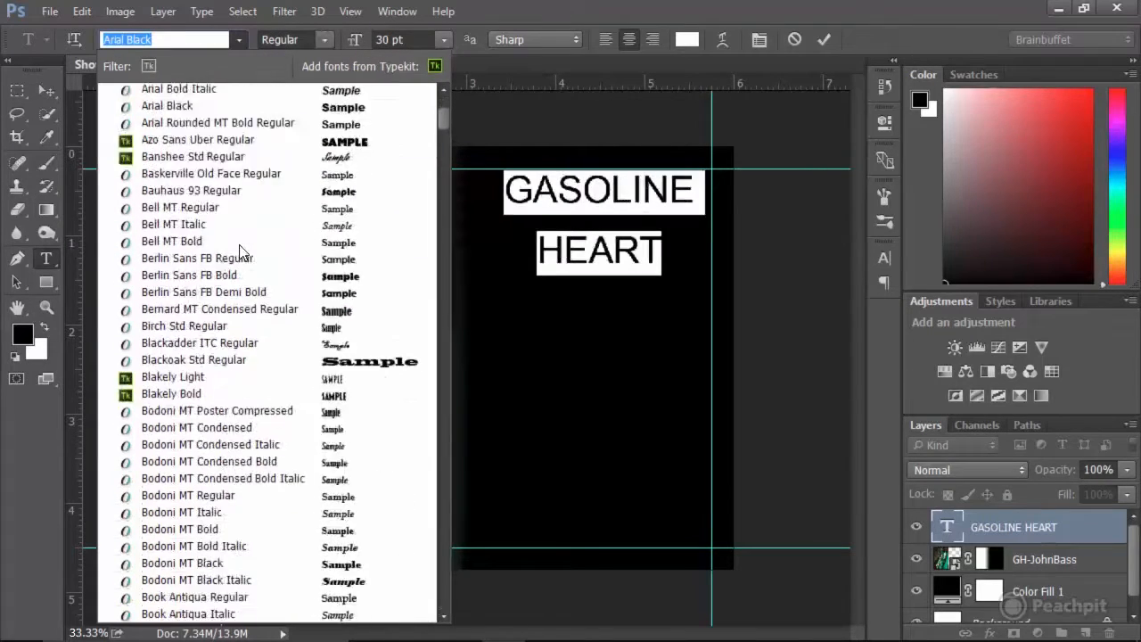
scroll(240, 252, down, 3)
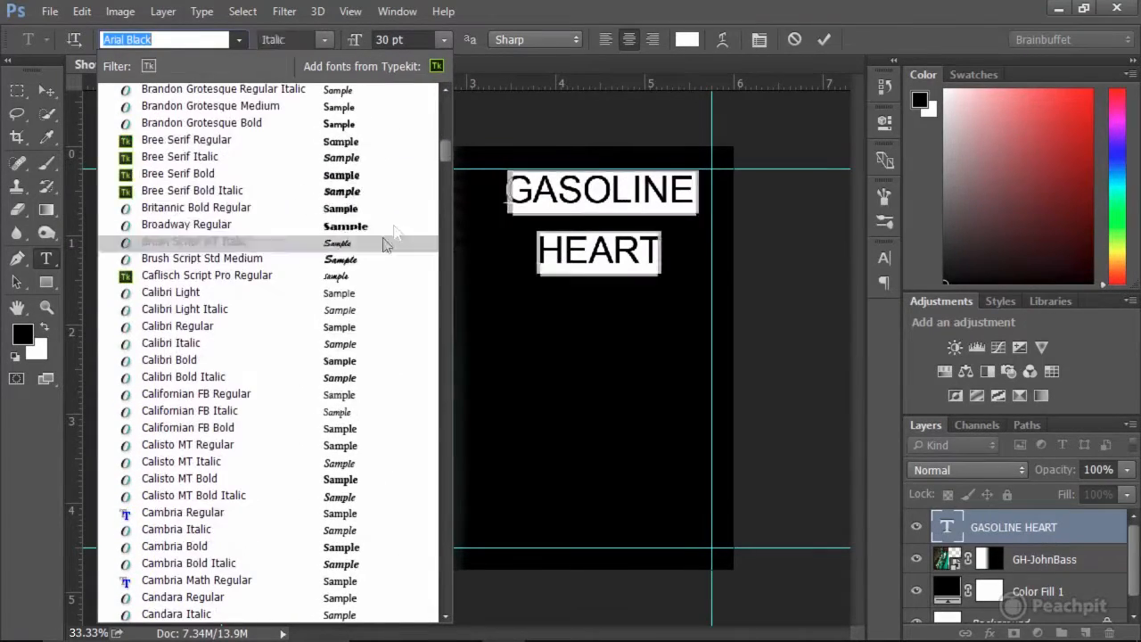
drag(447, 155, 434, 273)
scroll(431, 273, down, 20)
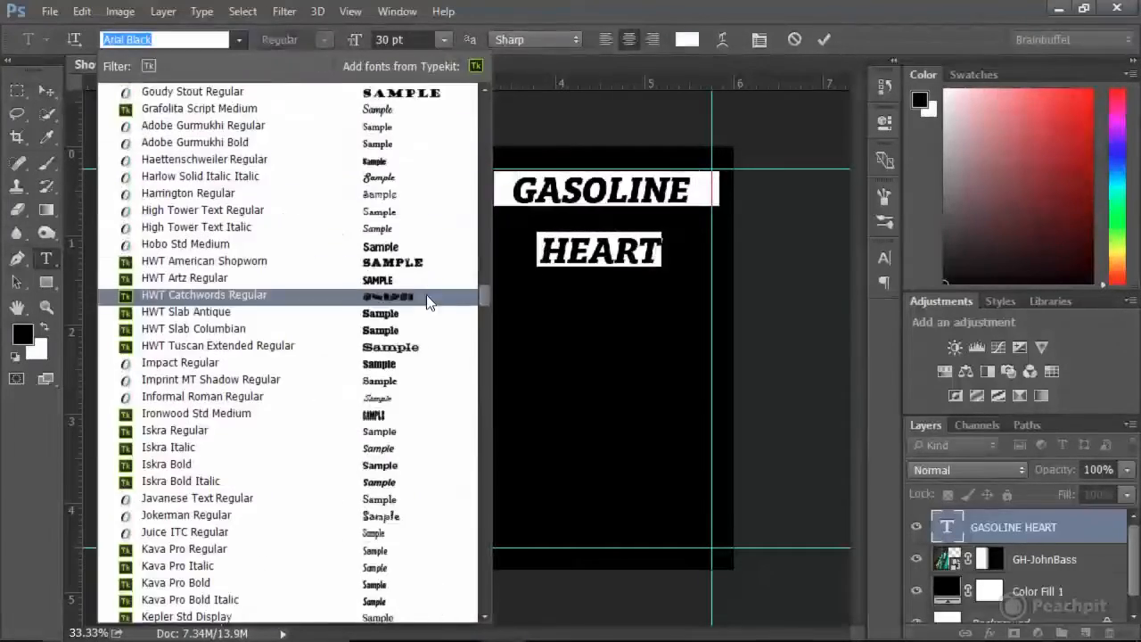
scroll(427, 314, down, 20)
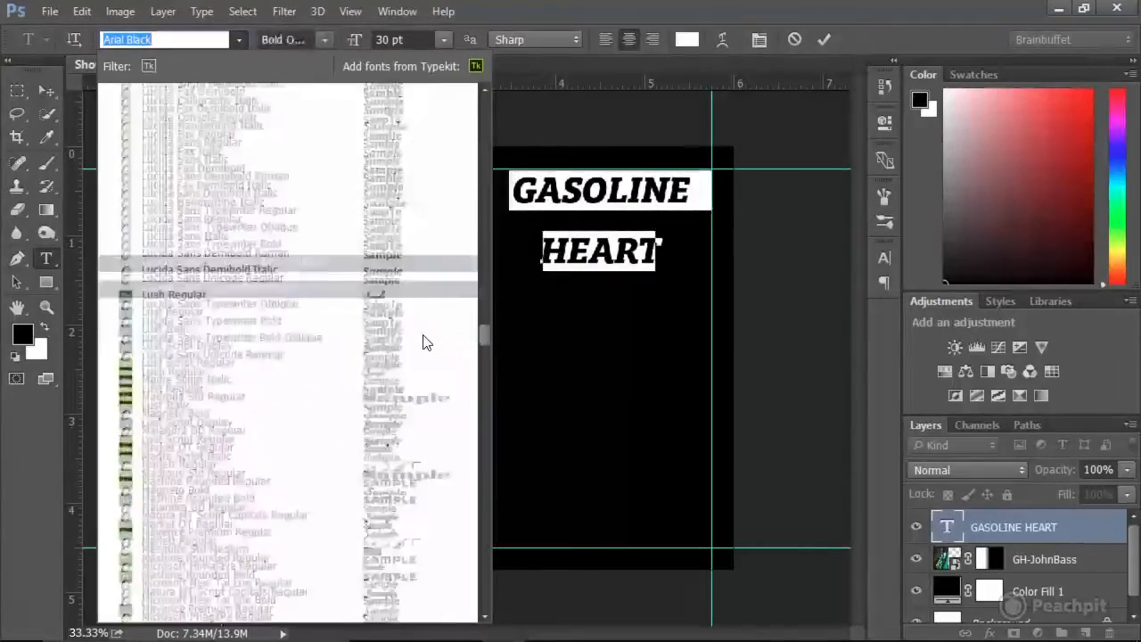
scroll(423, 365, down, 5)
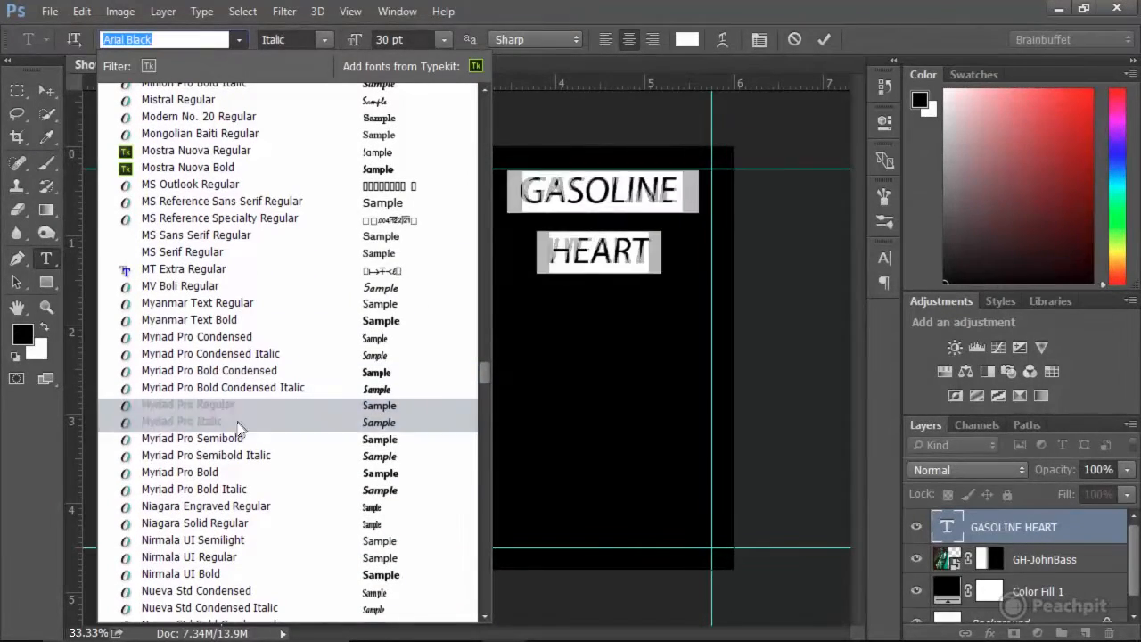
click(248, 472)
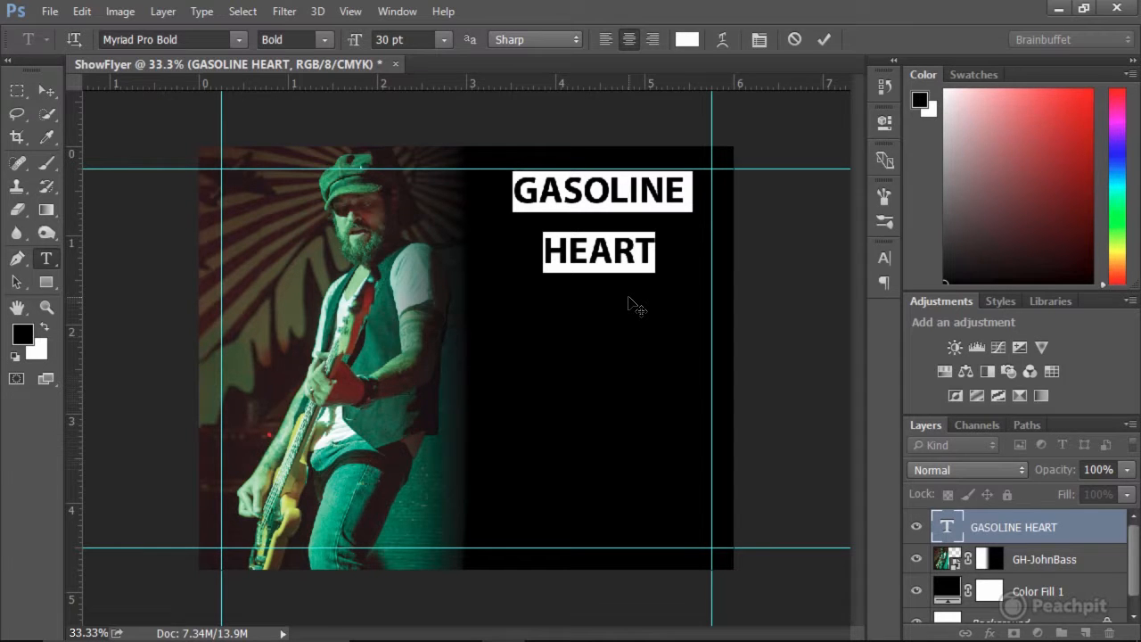
Step: Try the Bold Condensed style on the GASOLINE HEART text, return it to Bold, and commit the edit
click(323, 39)
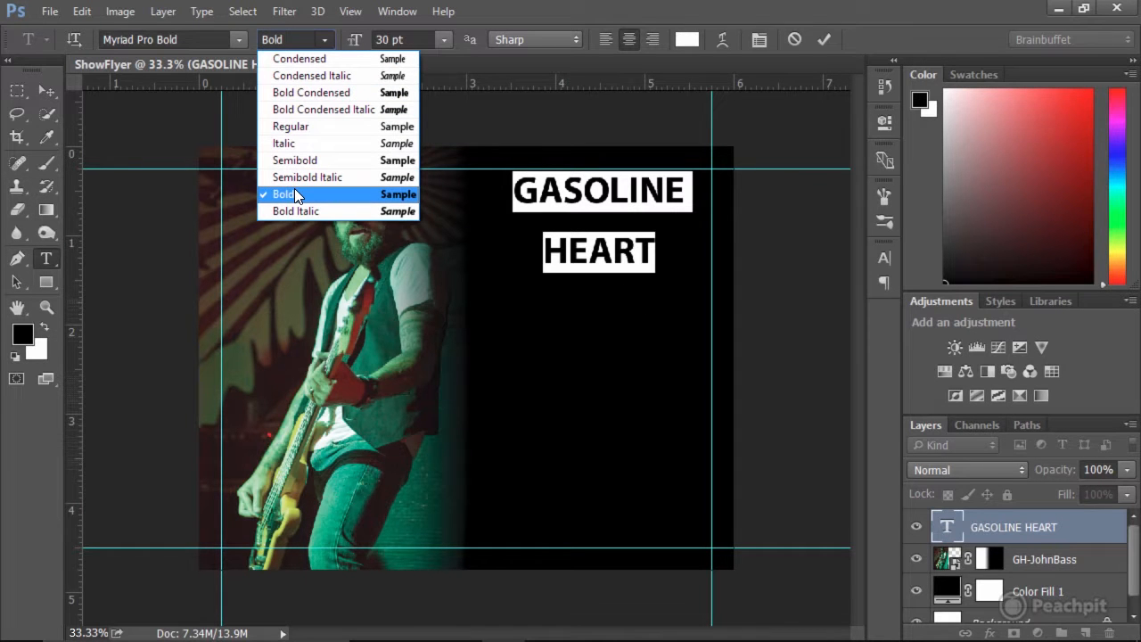
click(308, 93)
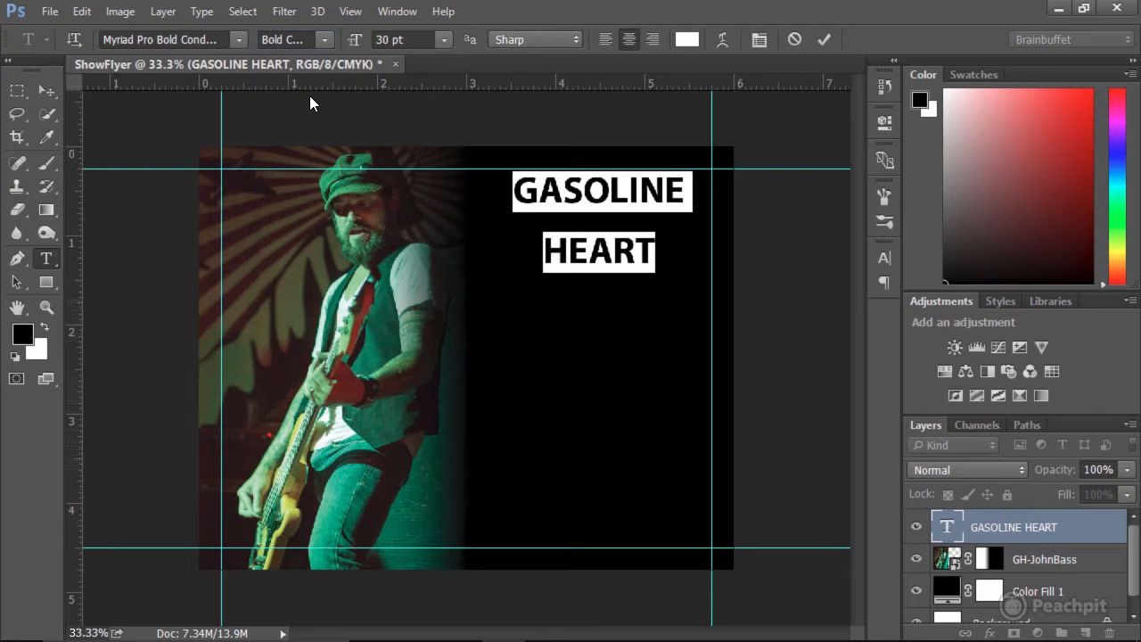
click(323, 42)
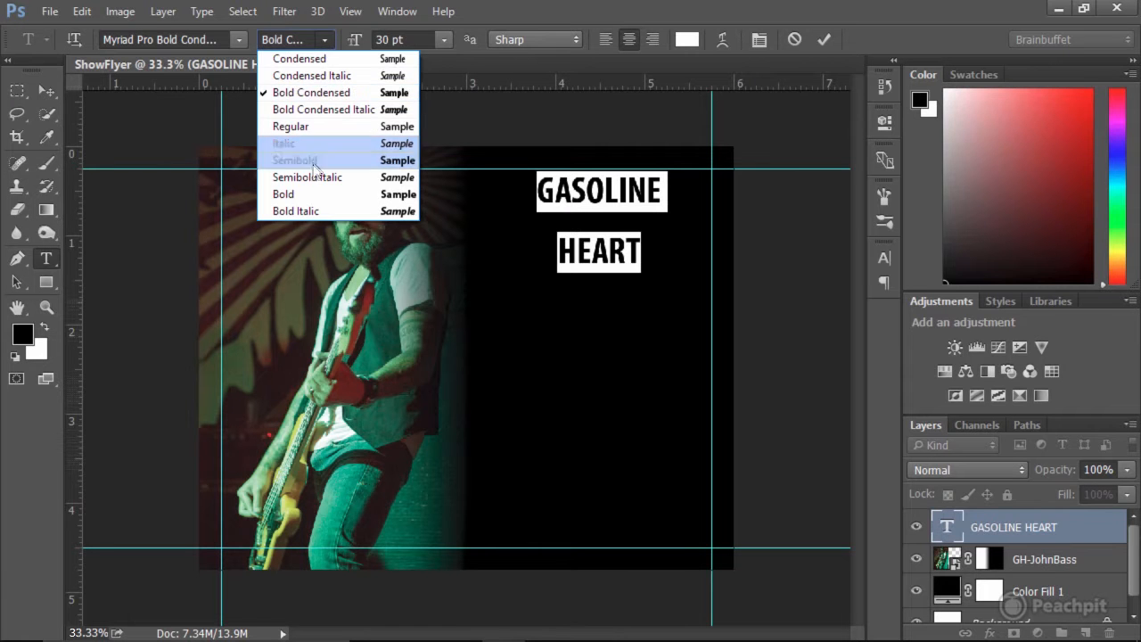
click(313, 190)
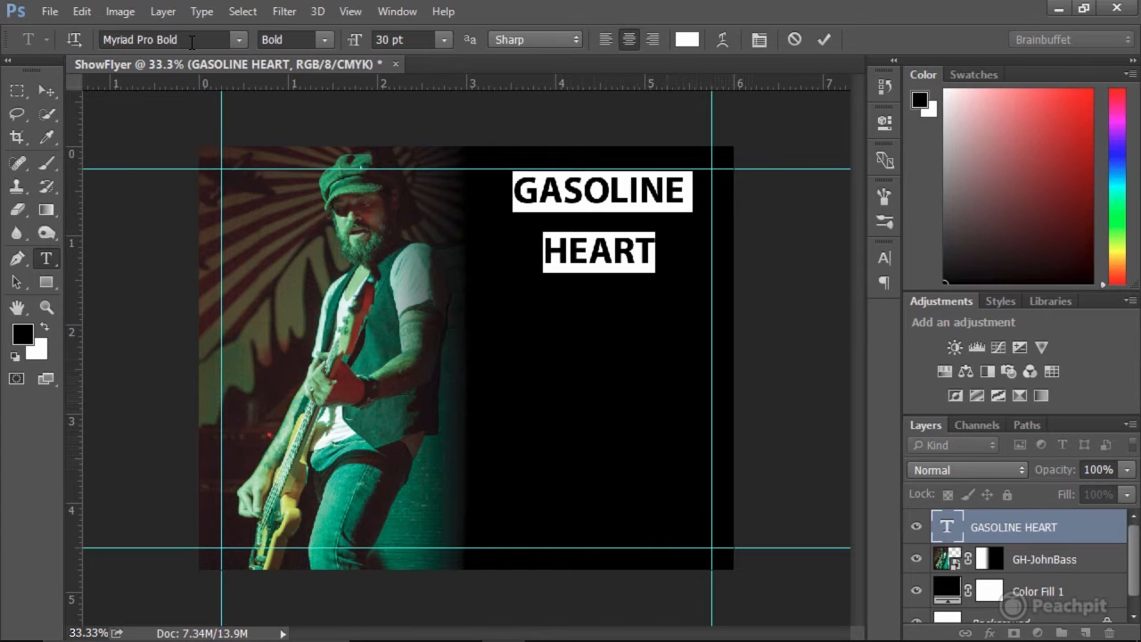
key(ctrl+Return)
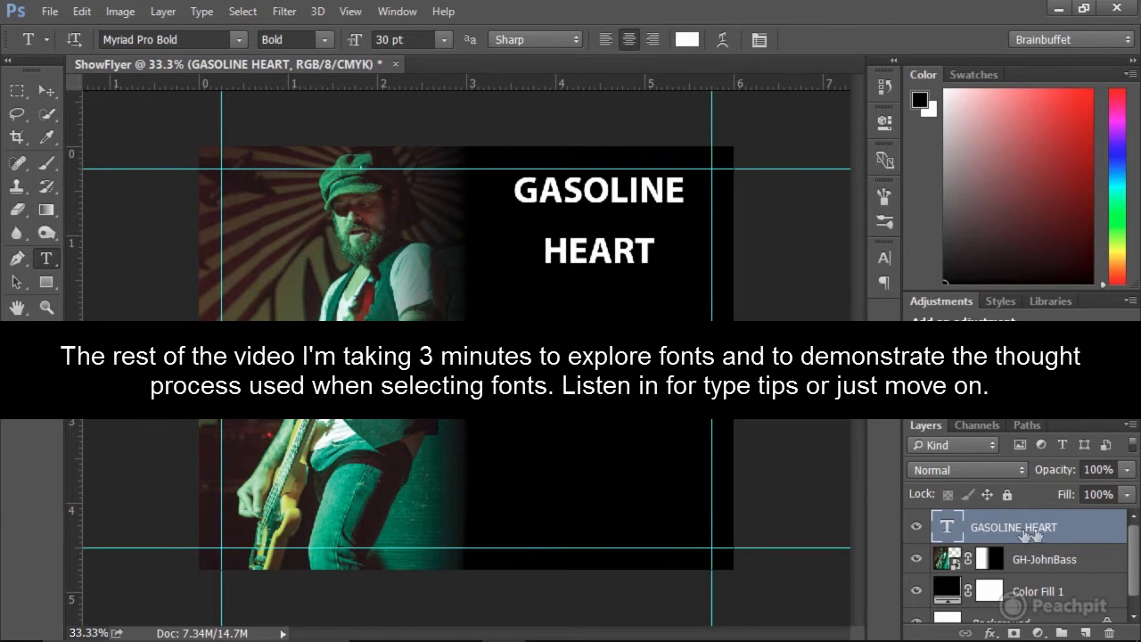
Step: Preview successive fonts on the GASOLINE HEART layer, from Myriad Pro Bold onward through the font list, and settle on Poplar Std Black
click(206, 44)
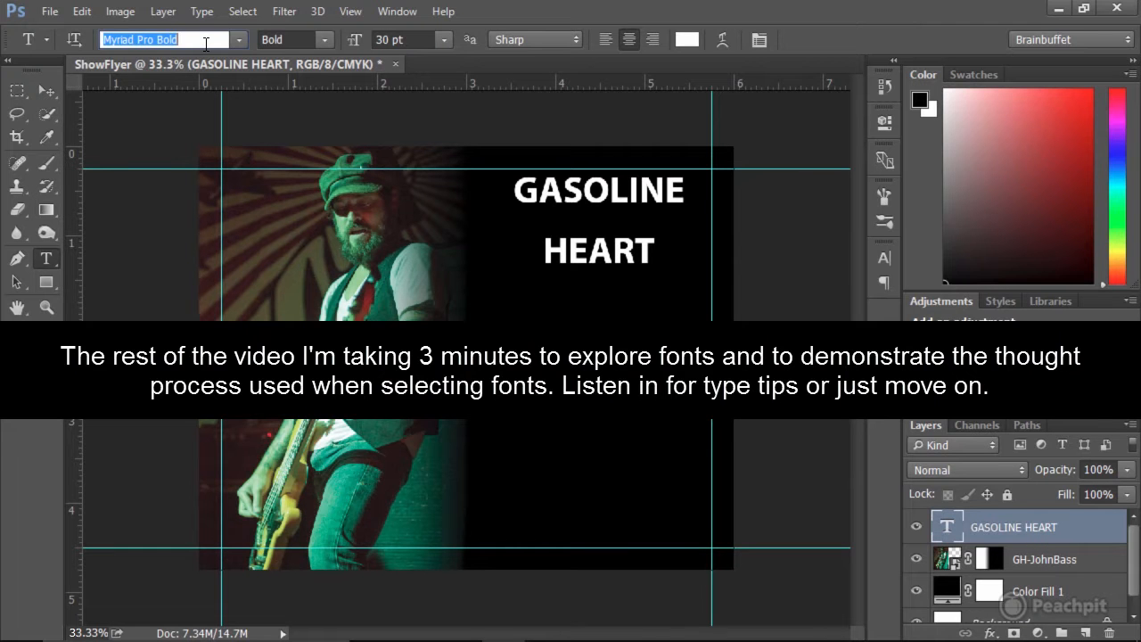
key(Down)
key(Down)
key(Down)
key(Down)
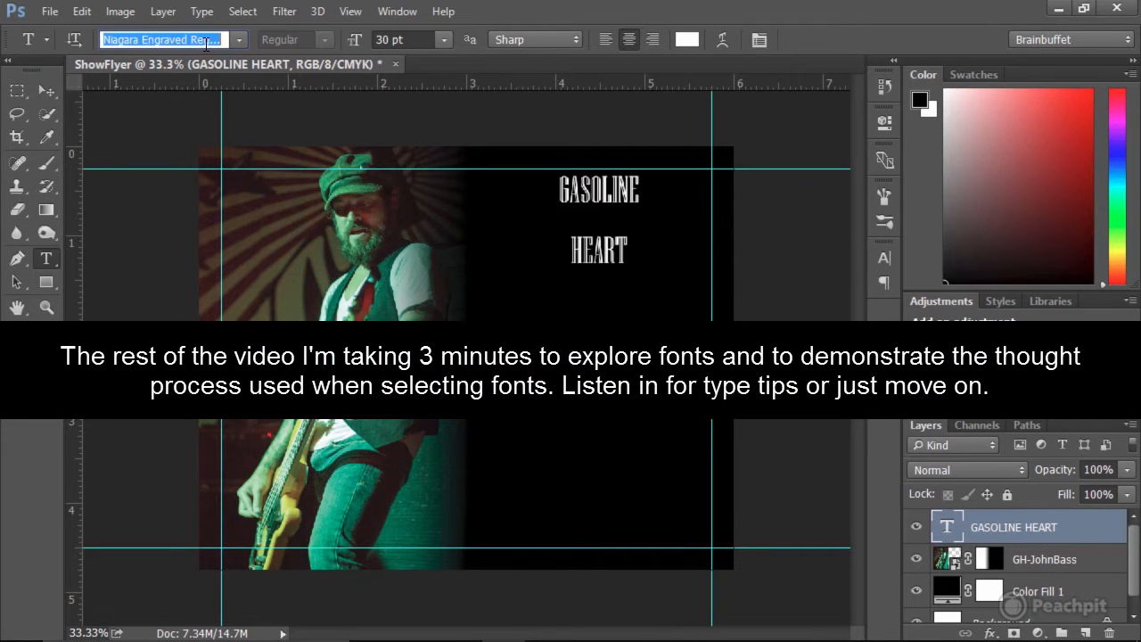
key(Down)
key(Down)
key(Down)
key(Down)
key(Up)
key(Up)
key(Up)
key(Down)
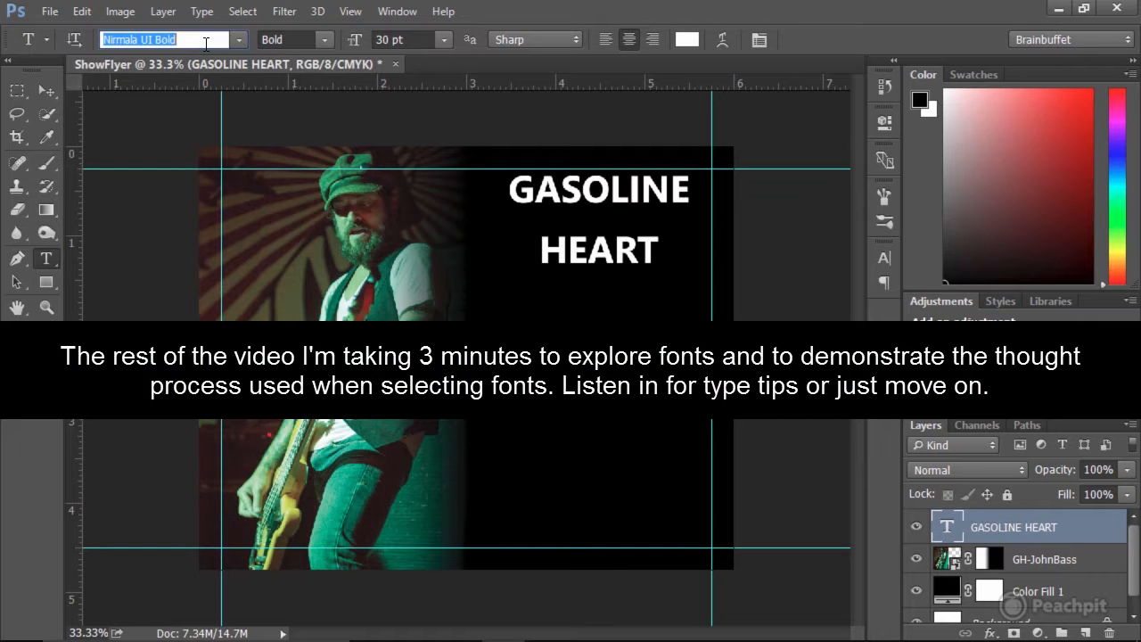
key(Down)
key(Down)
key(Down)
key(Down)
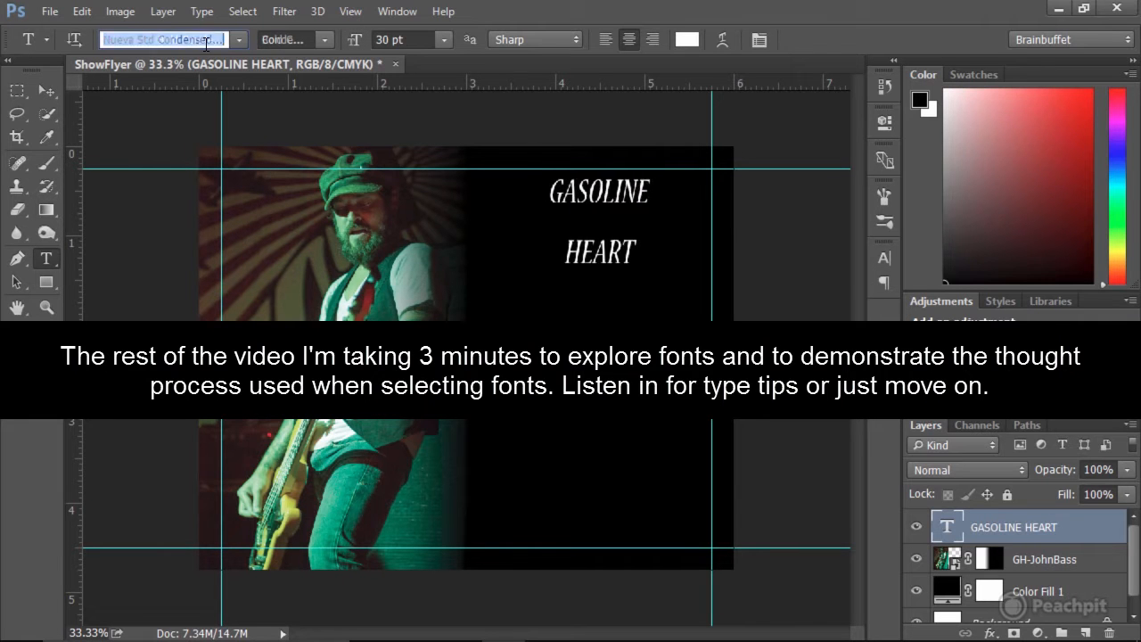
key(Down)
key(Down)
key(Down)
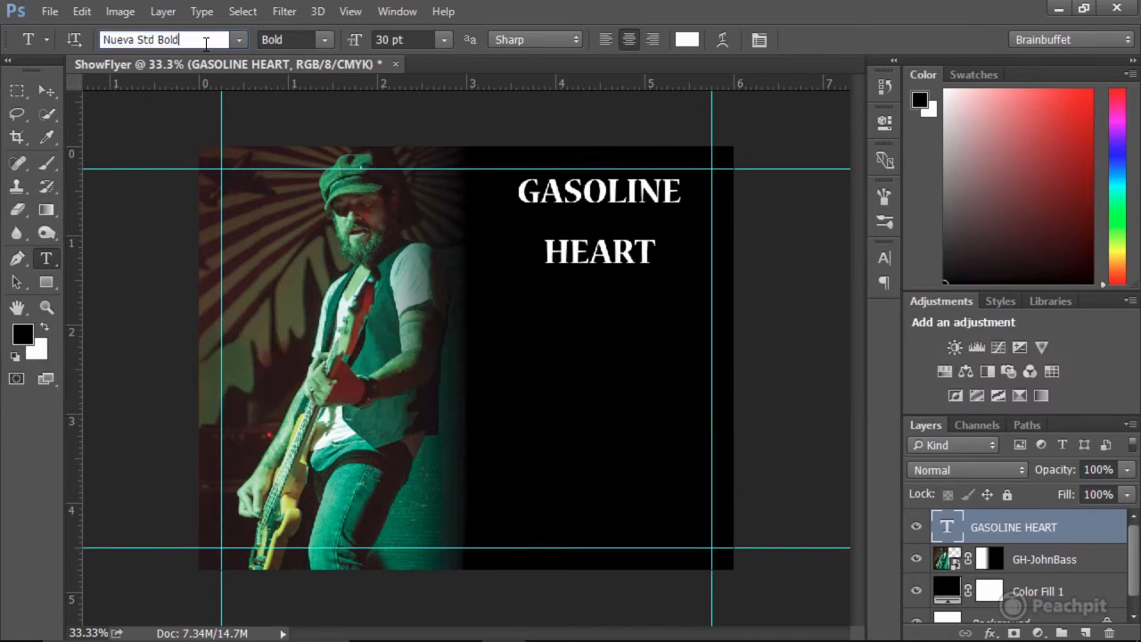
key(Down)
key(Down)
key(Up)
key(Down)
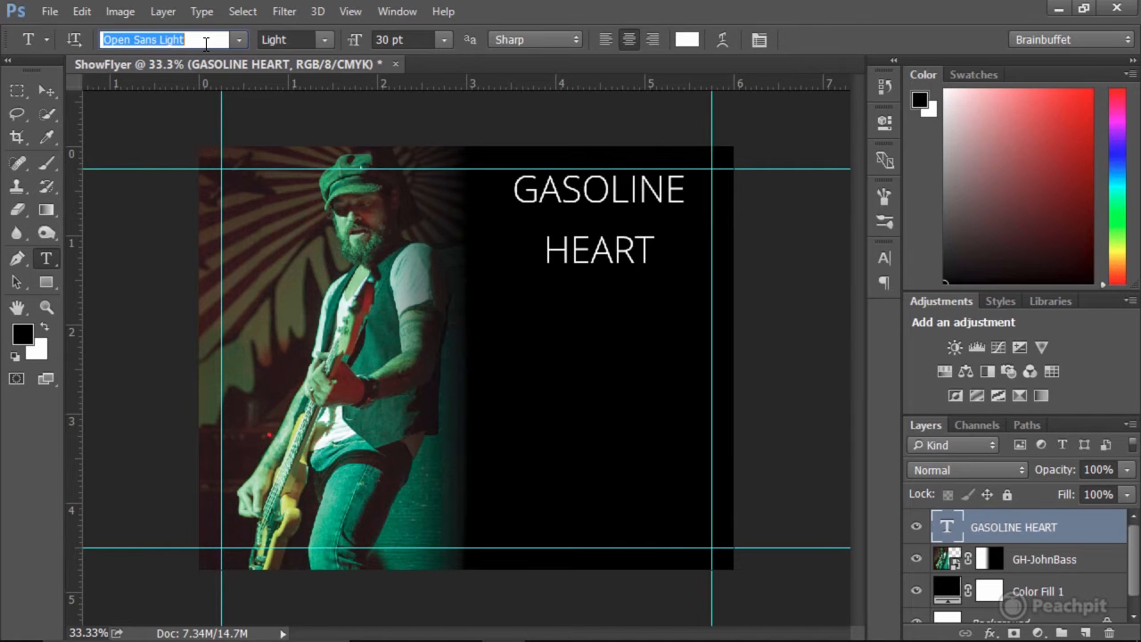
key(Down)
key(Down)
key(Down)
key(Down)
key(Down)
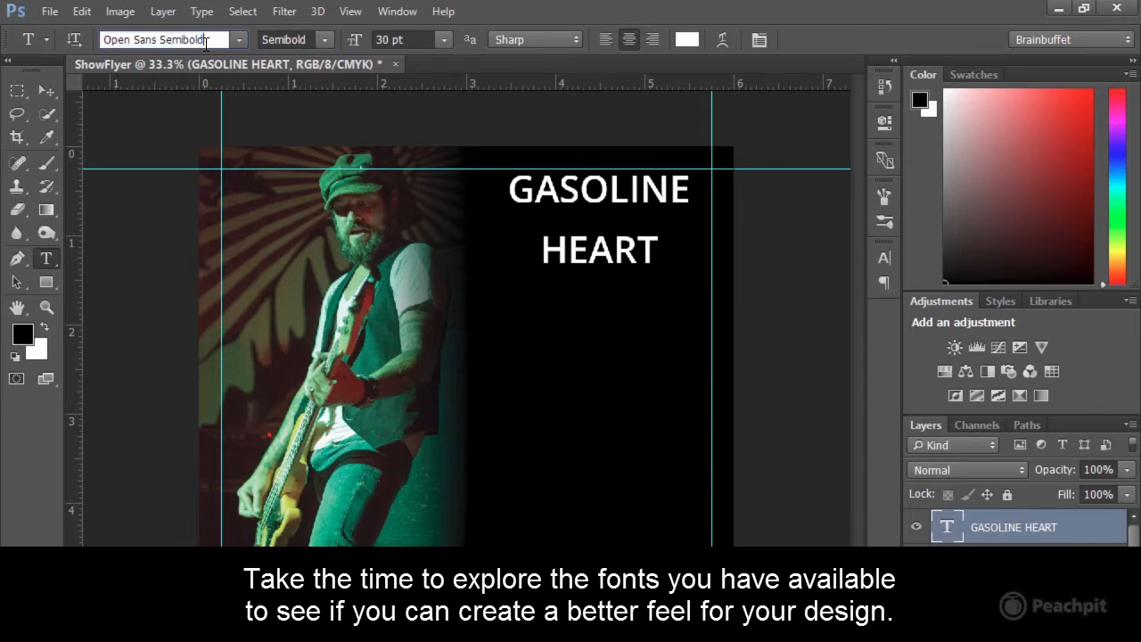
key(Down)
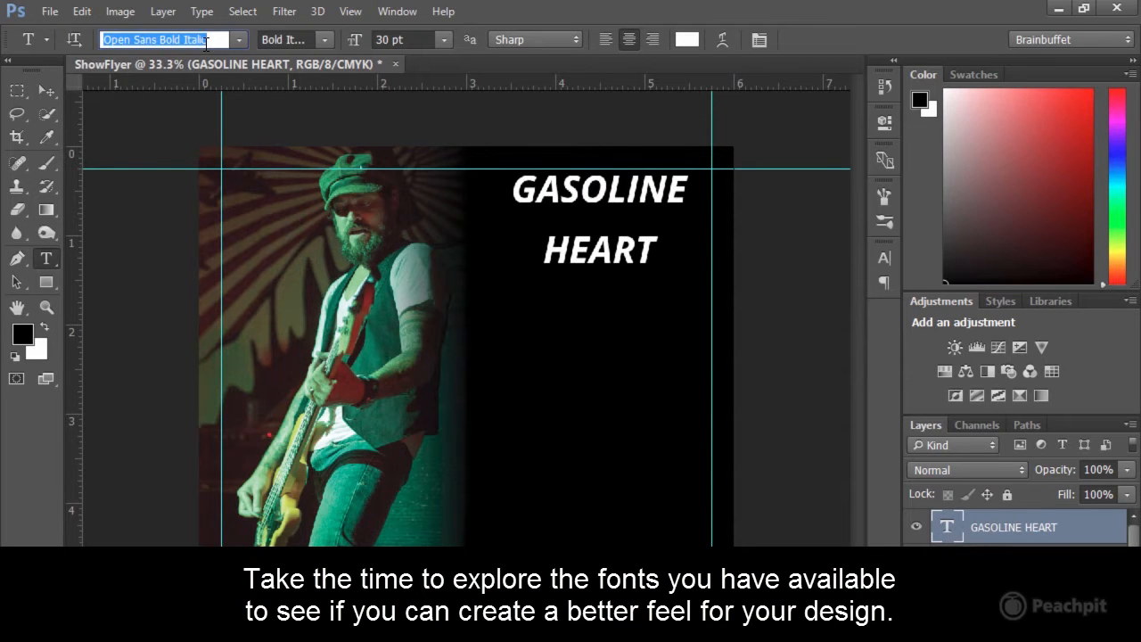
key(Down)
key(Down)
key(Down)
key(Down)
key(Down)
key(Down)
key(Down)
key(Down)
key(Down)
key(Down)
key(Down)
key(Down)
key(Down)
key(Down)
key(Down)
key(Down)
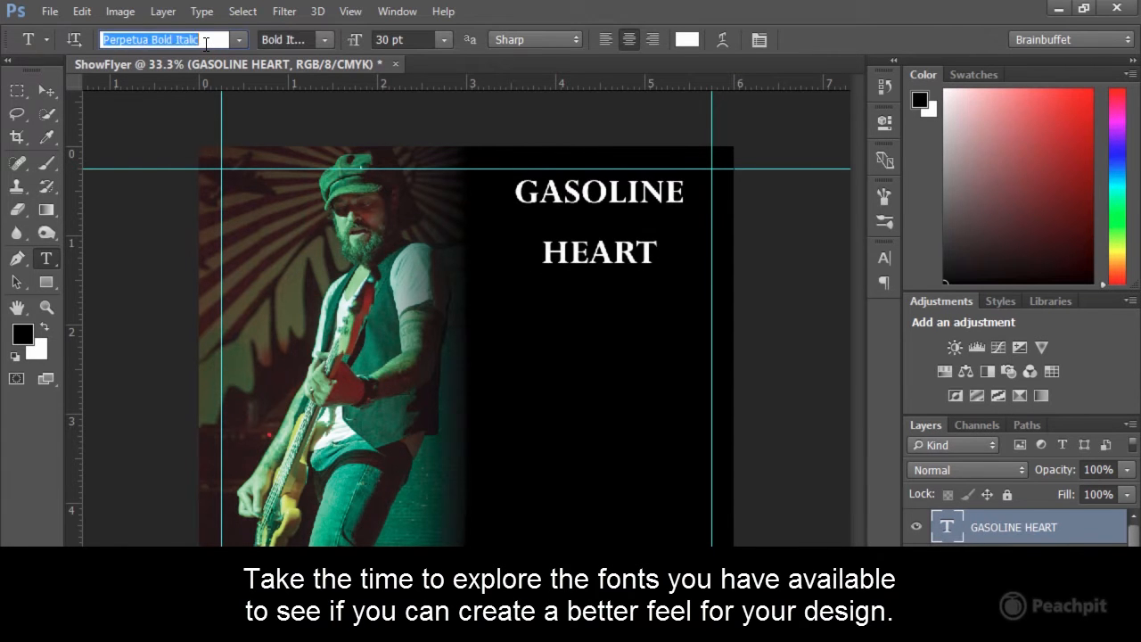
key(Down)
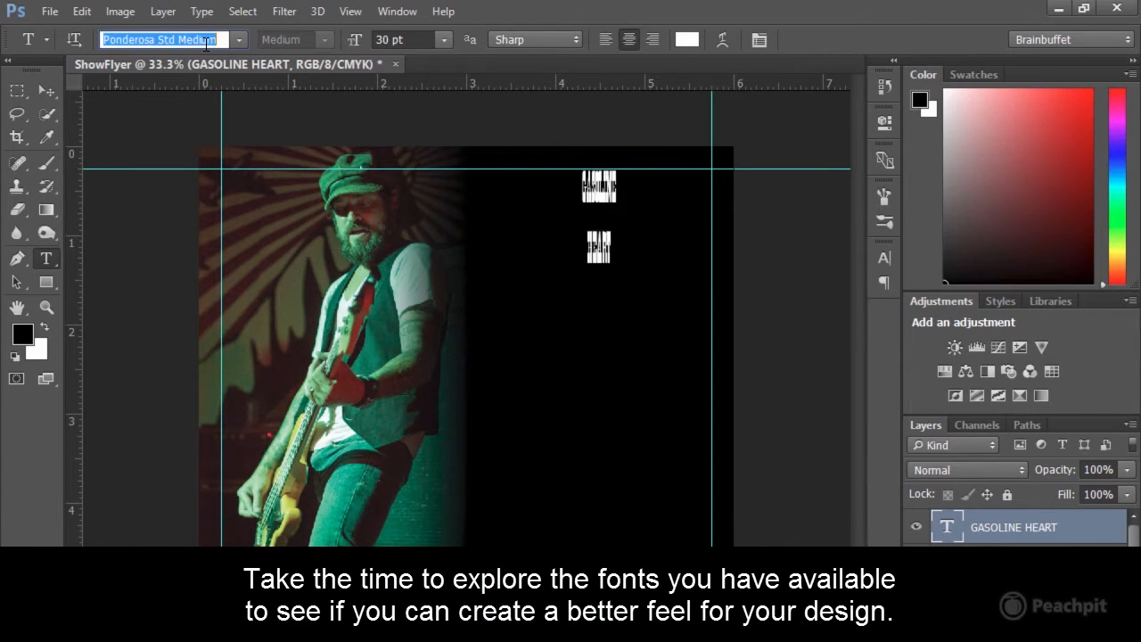
key(Up)
key(Down)
key(Down)
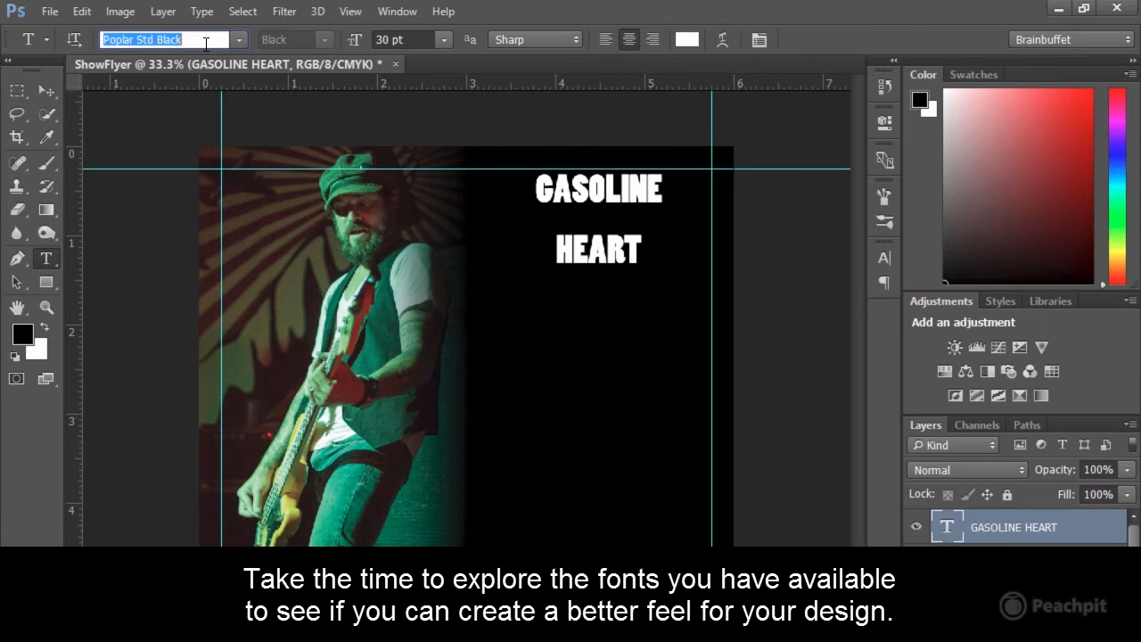
key(Up)
key(Down)
key(Up)
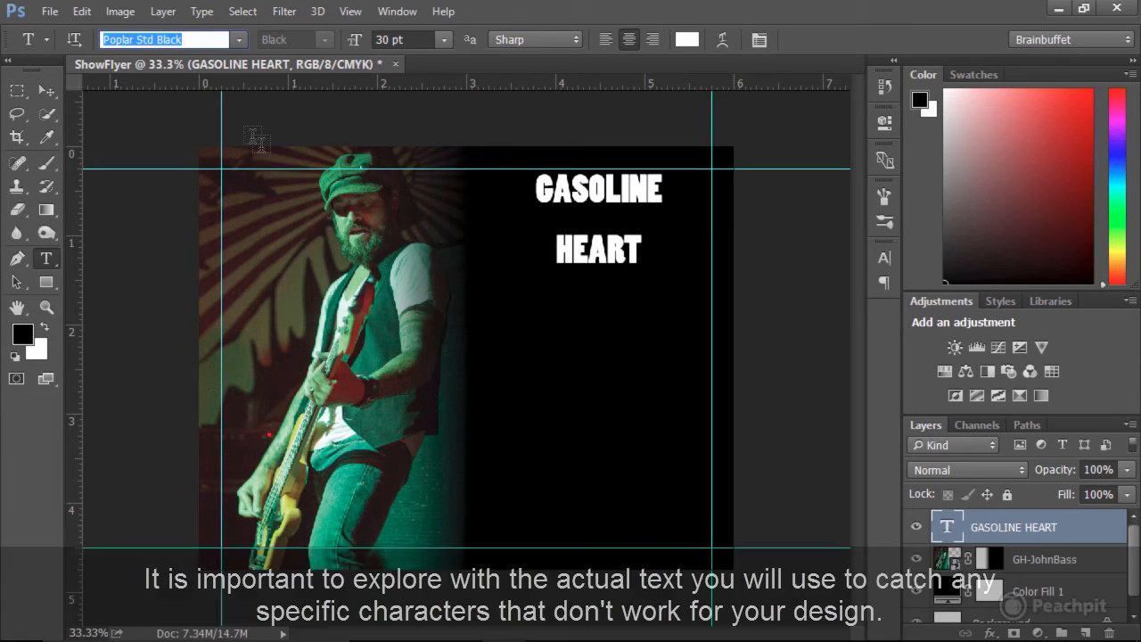
Step: Preview the fonts following Poplar Std Black on the GASOLINE HEART layer, through Prestige Elite Std and Rage Italic to Raleway Heavy
click(211, 41)
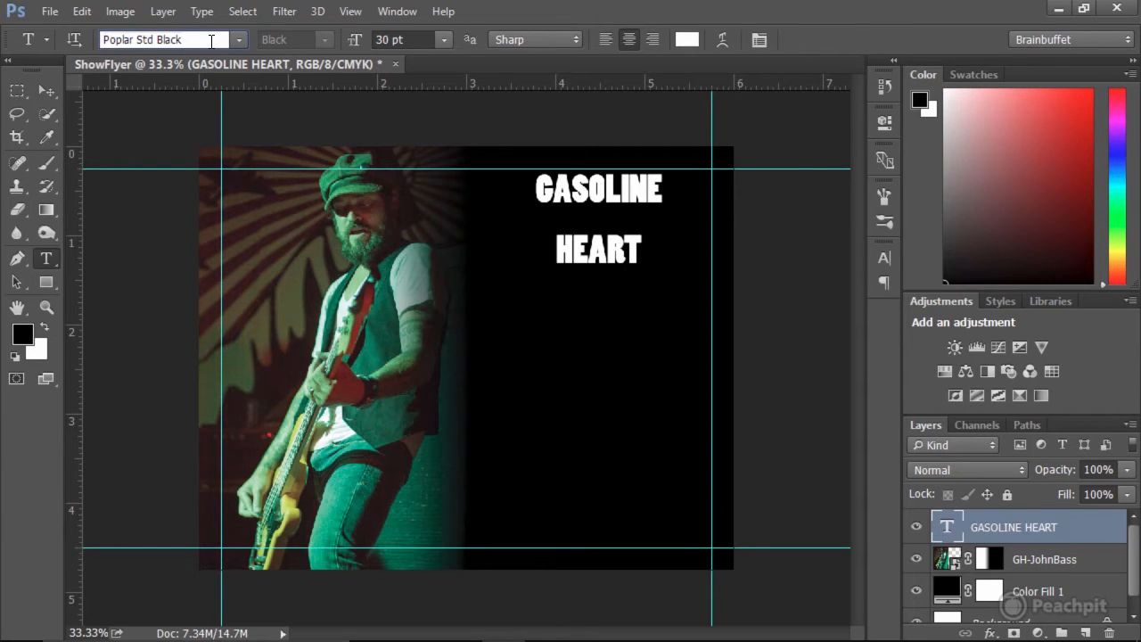
key(Down)
key(Down)
key(Up)
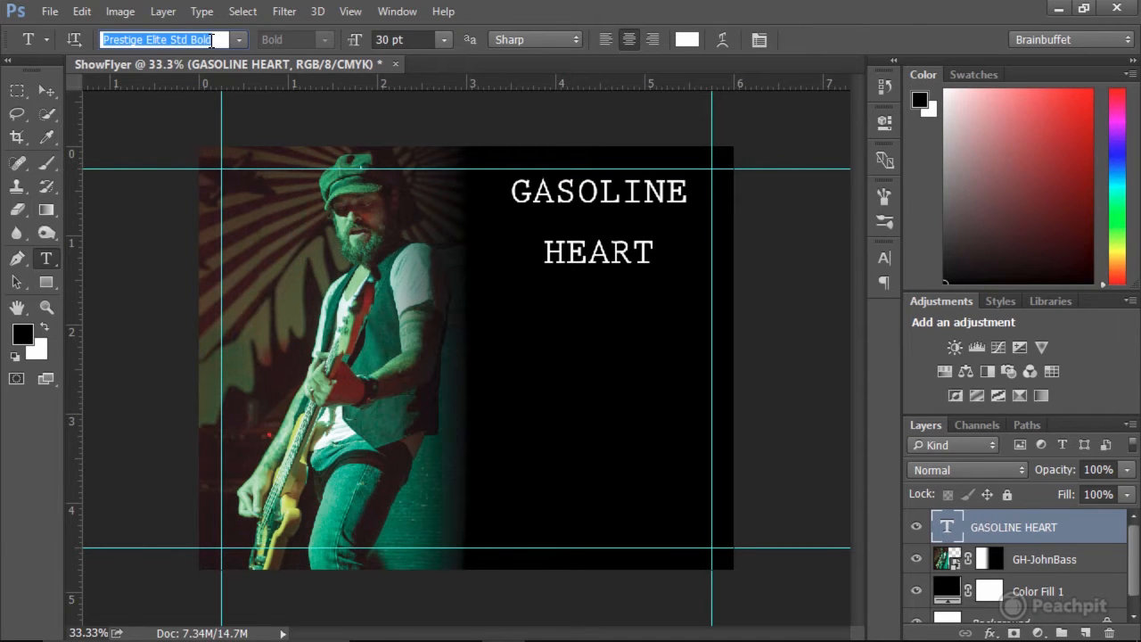
key(Down)
key(Down)
key(Down)
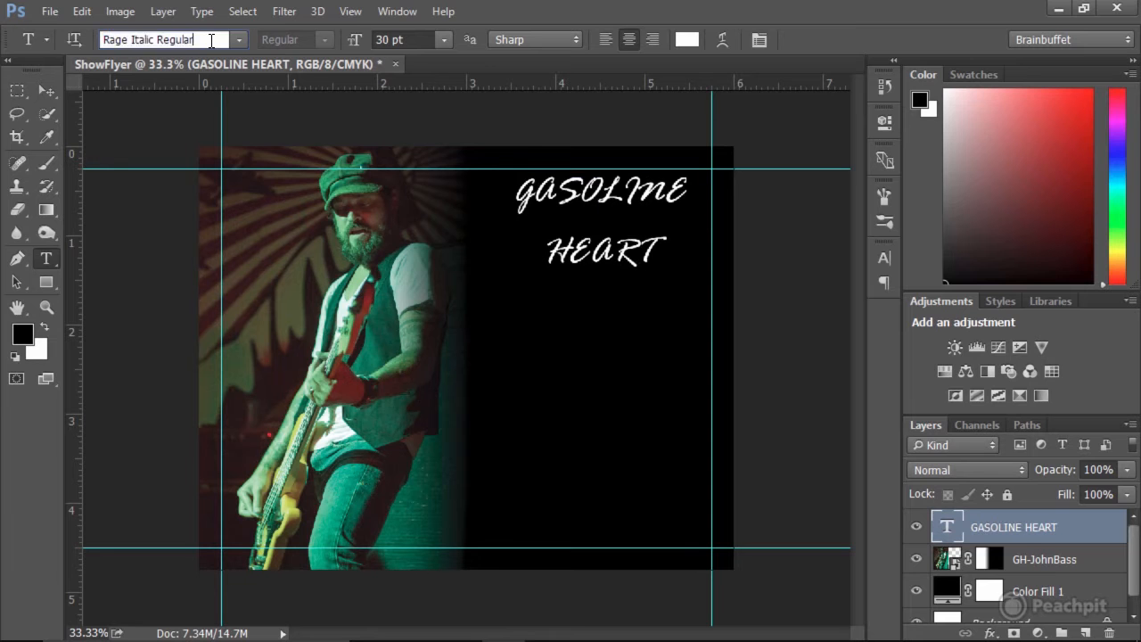
key(Down)
key(Down)
key(Down)
key(Down)
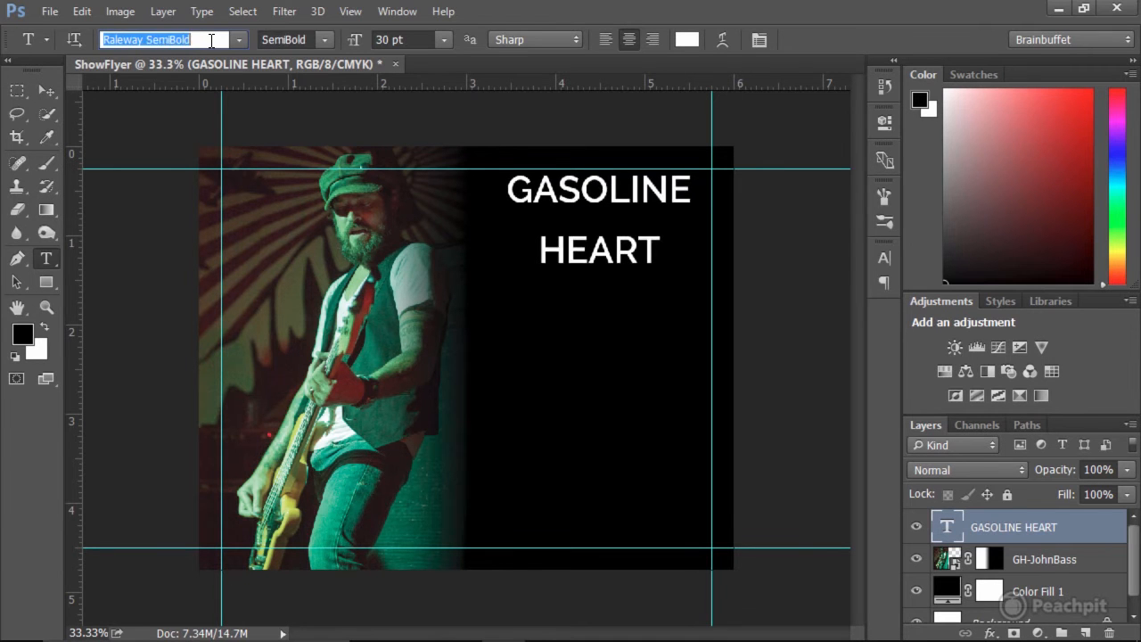
key(Down)
key(Down)
key(Down)
key(Up)
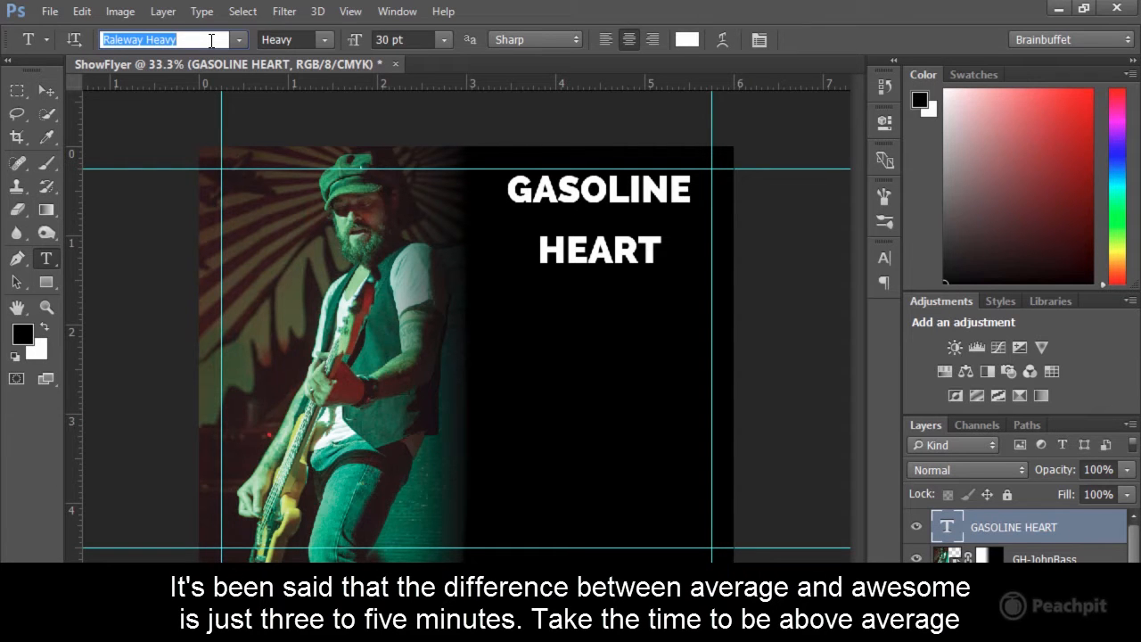
Step: Preview the Rockwell, Rosewood and Segoe Script fonts on the GASOLINE HEART layer, ending back on Rosewood Std Regular
key(Down)
key(Down)
key(Down)
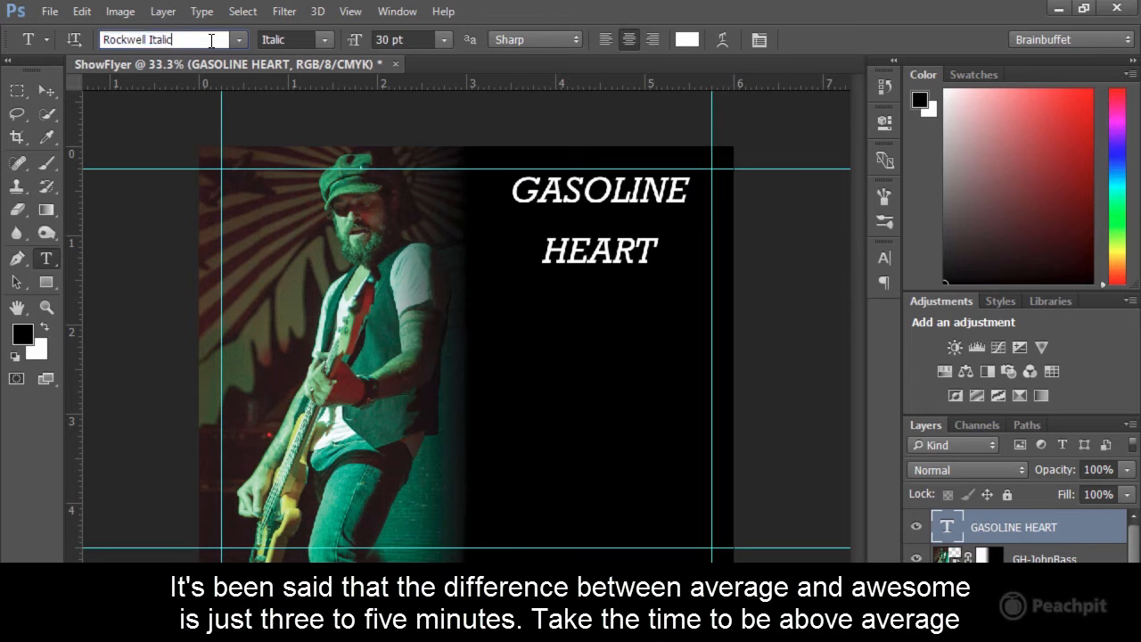
key(Down)
key(Up)
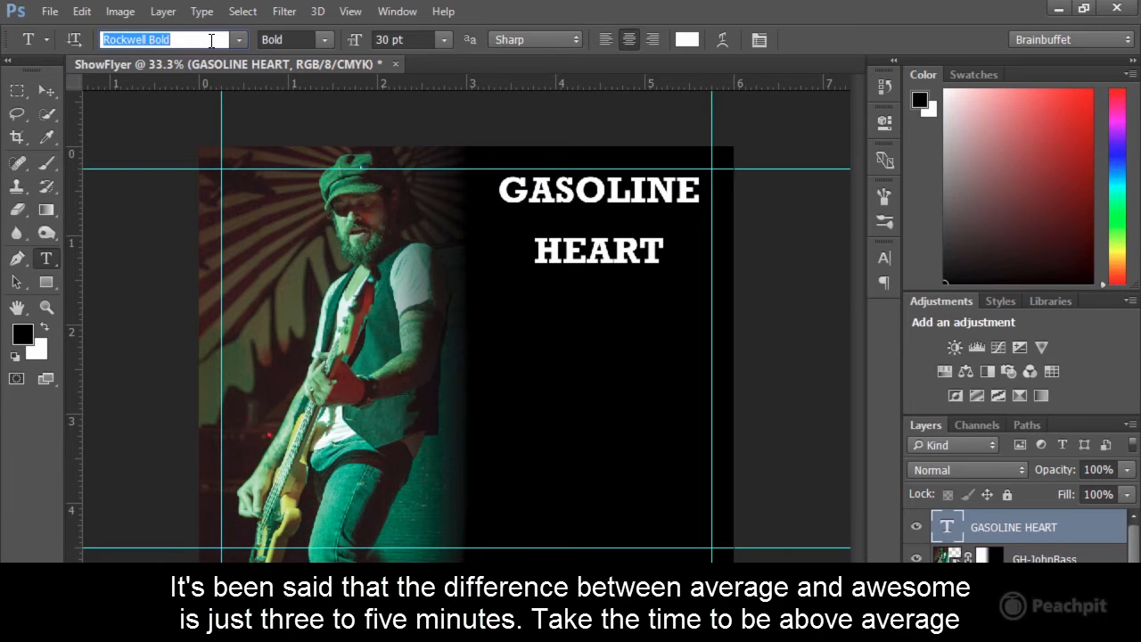
key(Down)
key(Down)
key(Down)
key(Down)
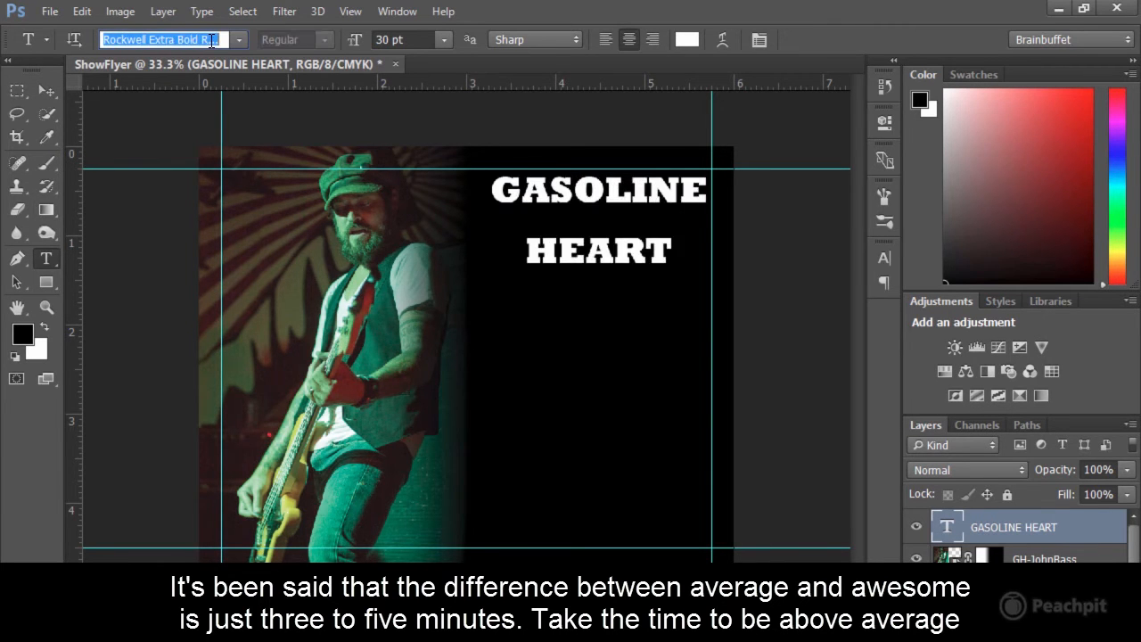
key(Up)
key(Down)
key(Down)
key(Down)
key(Down)
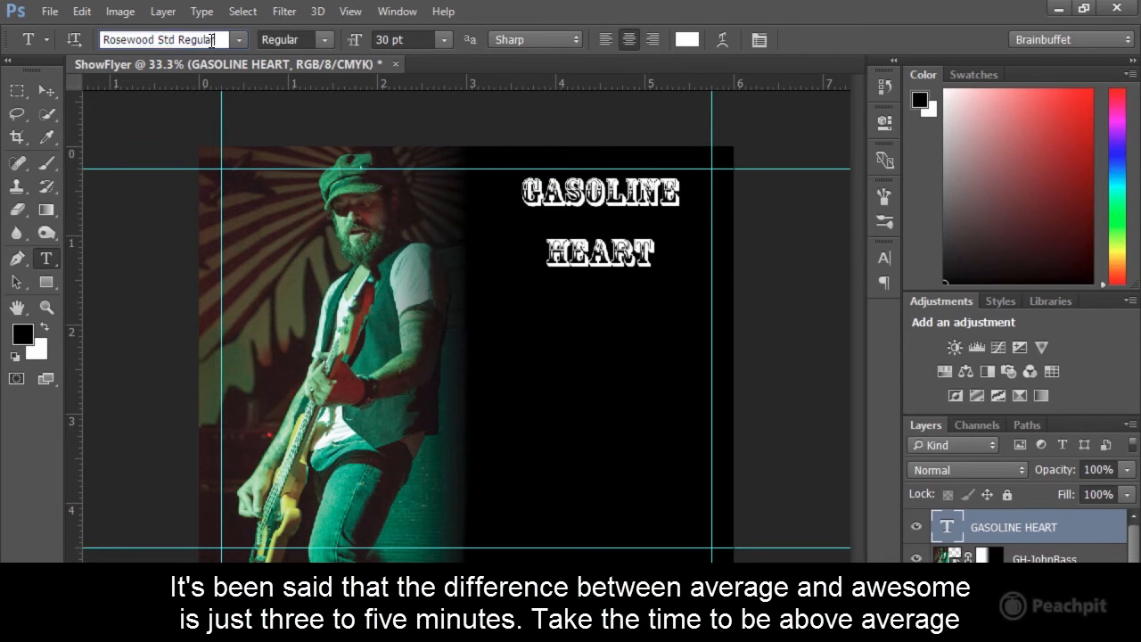
key(Down)
key(Down)
key(Down)
key(Down)
key(Down)
key(Down)
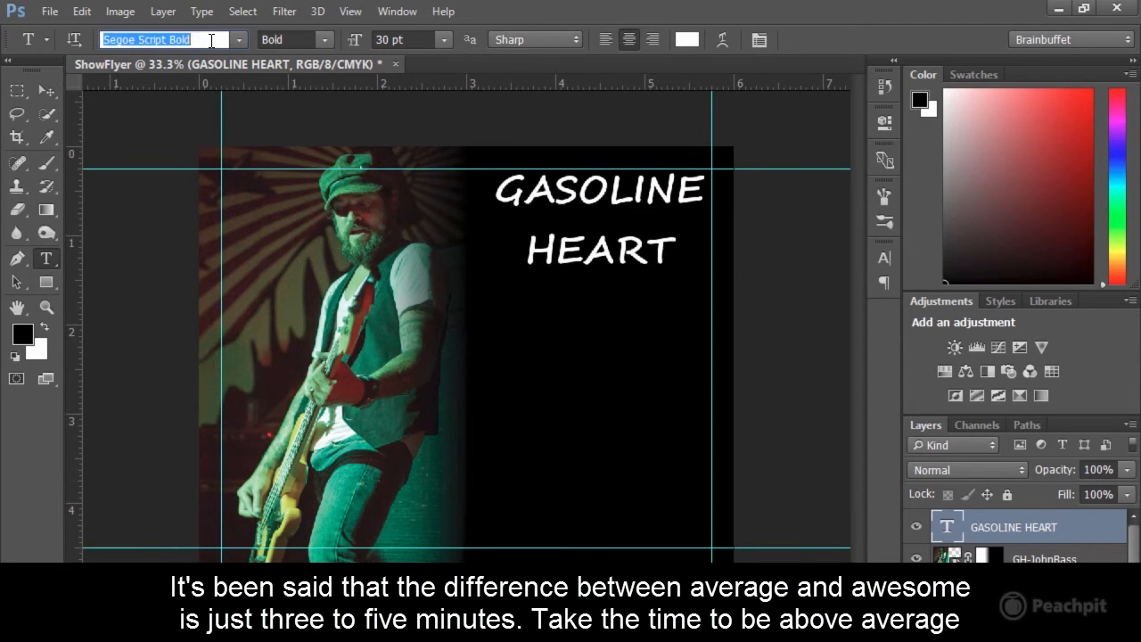
key(Up)
key(Up)
key(Up)
key(Up)
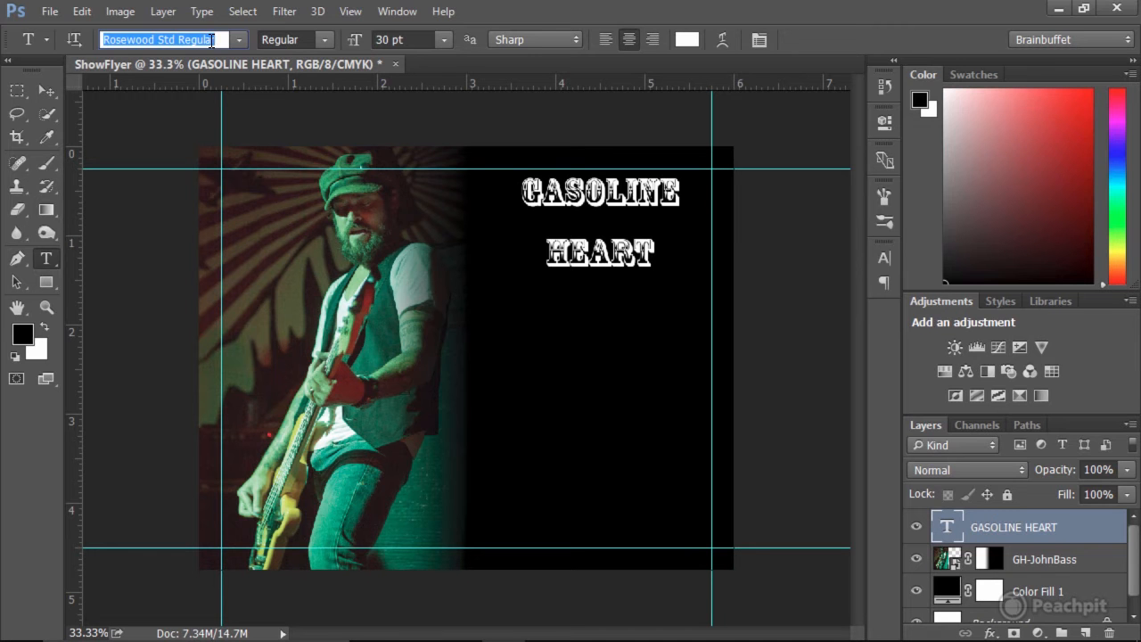
Step: Search the fonts for "myr" and set the GASOLINE HEART layer to Myriad Pro Bold
text(myr)
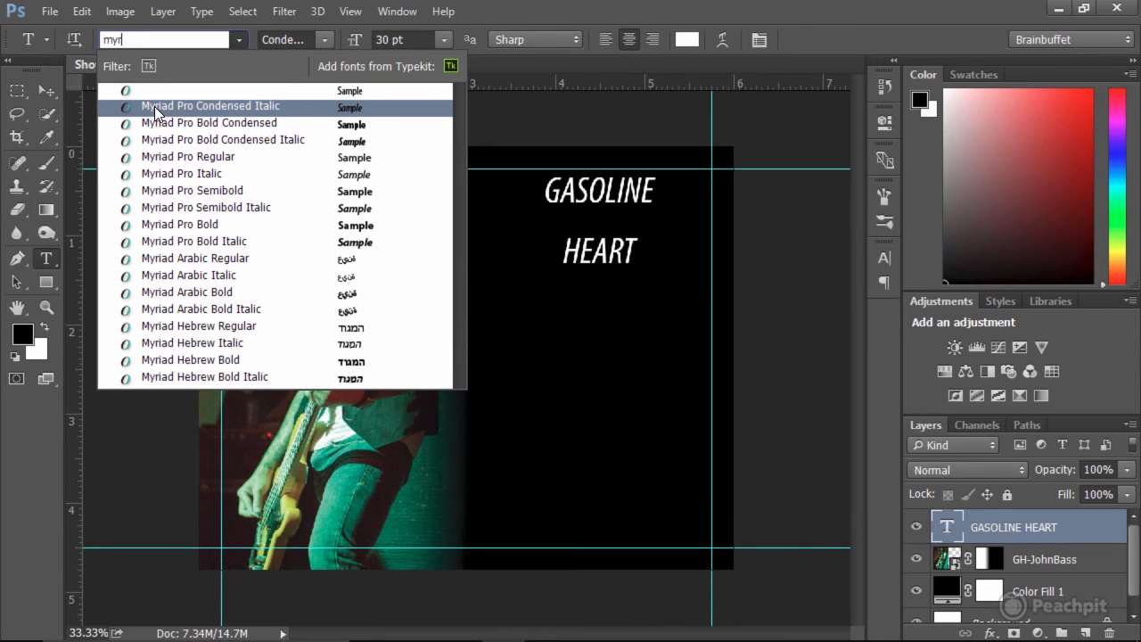
click(197, 227)
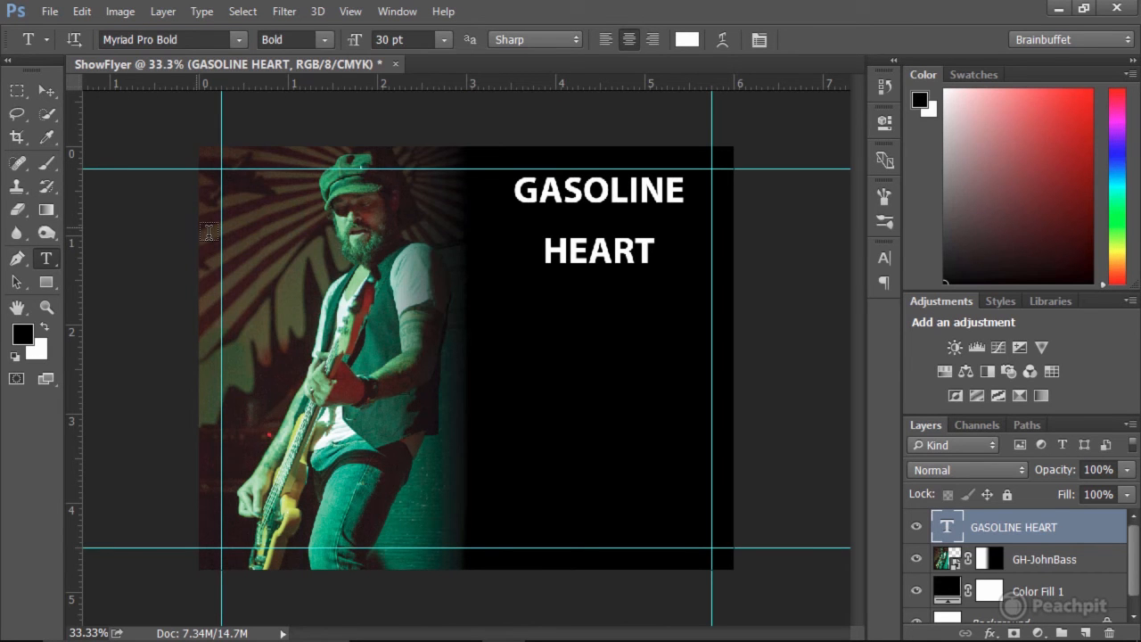